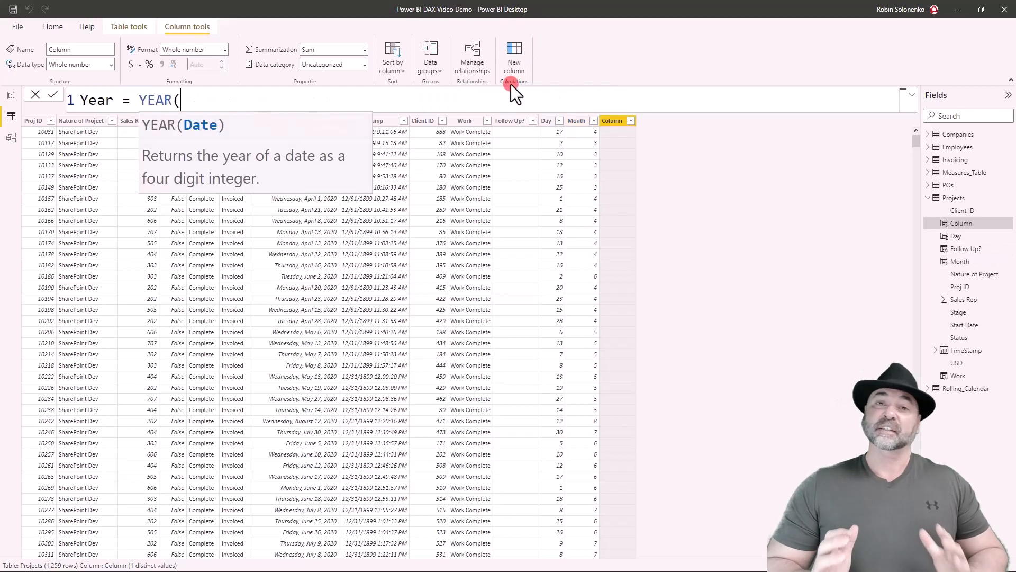
Complete the Projects table's Year column formula as YEAR(Projects[Start Date]).
{"action": "type", "text": "Projects[Start Date])"}
{"action": "key", "text": "Return"}
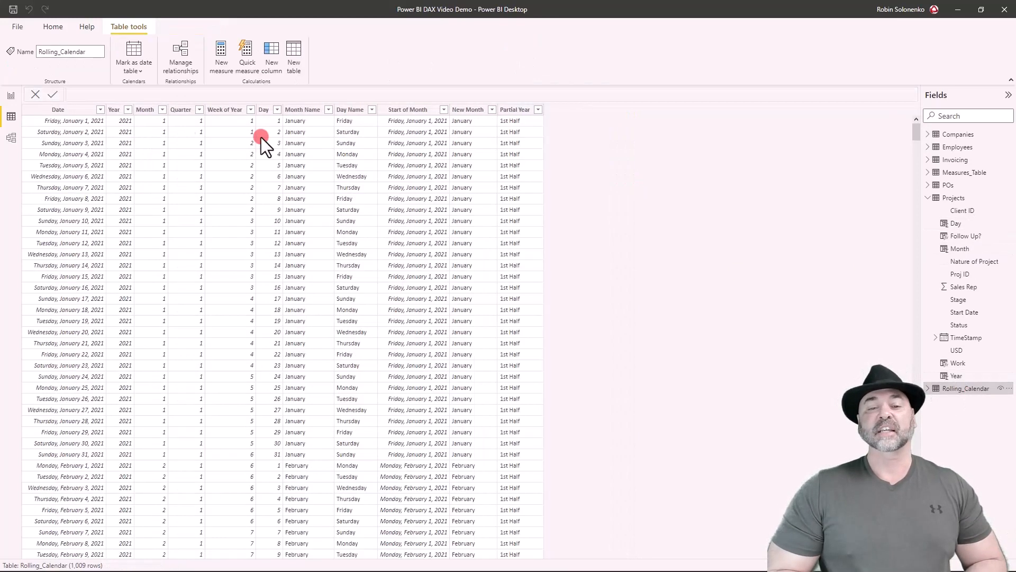
{"action": "left_click", "coordinate": [263, 136]}
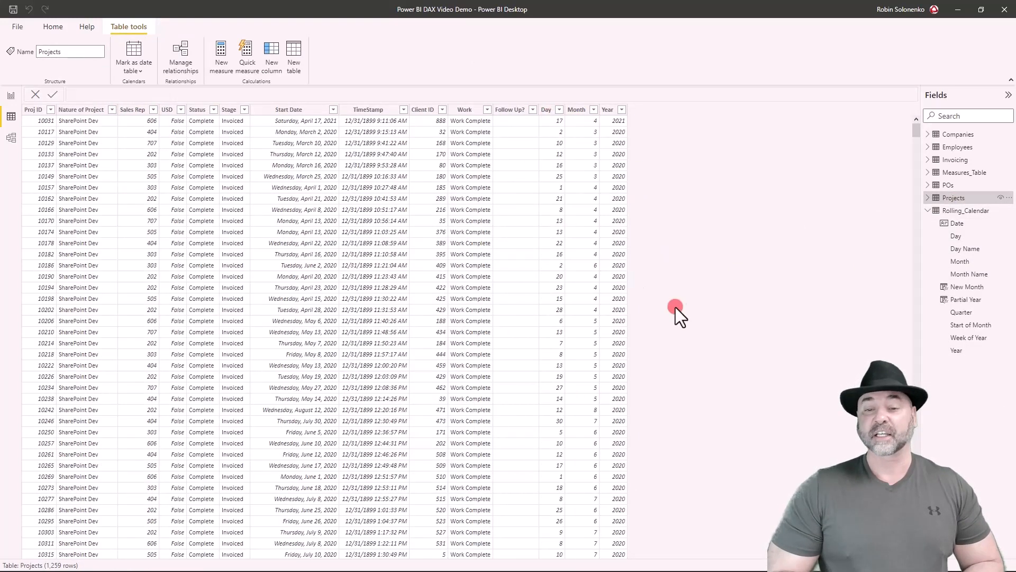
Add a calculated column to the Projects table with the formula Proj Start Day = WEEKDAY(Projects[Start Date]).
{"action": "left_click", "coordinate": [271, 47]}
{"action": "type", "text": "Proj Start Day = WEEKDAY(Projects[Start Date])"}
{"action": "key", "text": "Return"}
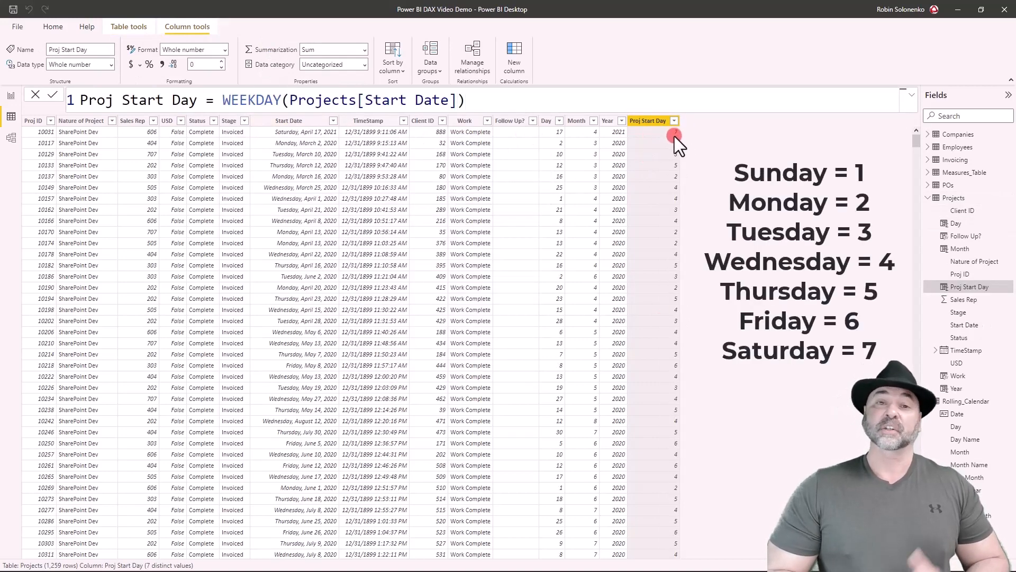
Add a calculated column to the Projects table with the formula Proj Start Week = WEEKNUM(Projects[Start Date]).
{"action": "left_click", "coordinate": [514, 51]}
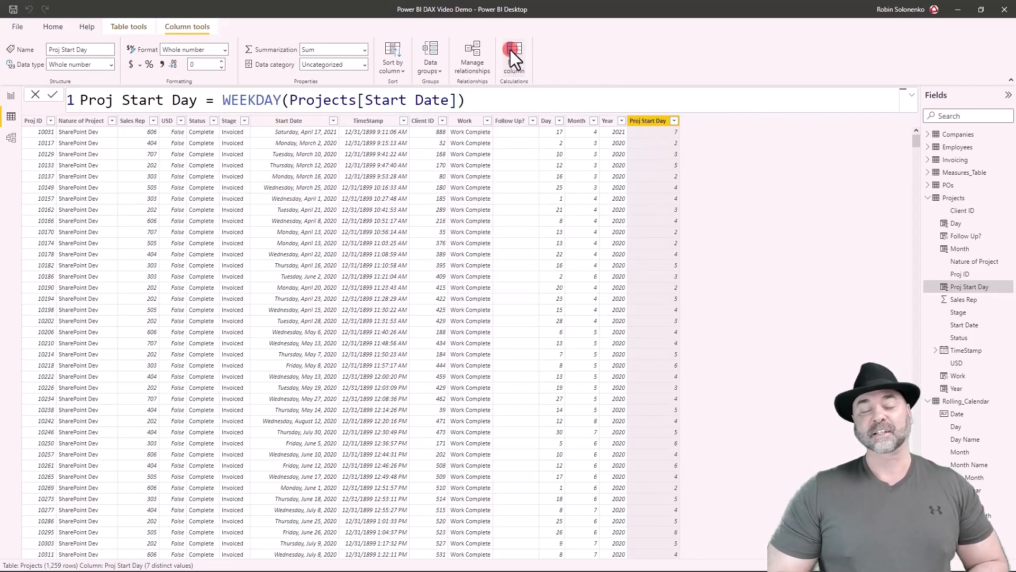
{"action": "type", "text": "Proj Start Week = WEEKNUM("}
{"action": "type", "text": "Projects[Start Date])"}
{"action": "key", "text": "Return"}
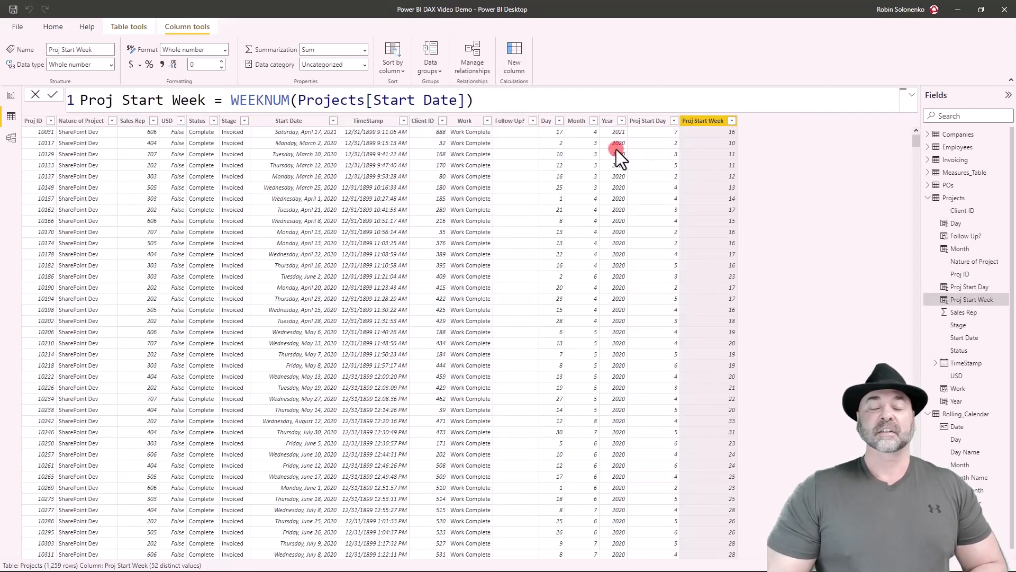
Begin a Days Past calculated column using DATEDIFF with Projects[Start Date] and TODAY() as its first two arguments.
{"action": "left_click", "coordinate": [515, 52]}
{"action": "type", "text": "Days Past = DATEDIFF(Projects[Start Date],TODAY(),"}
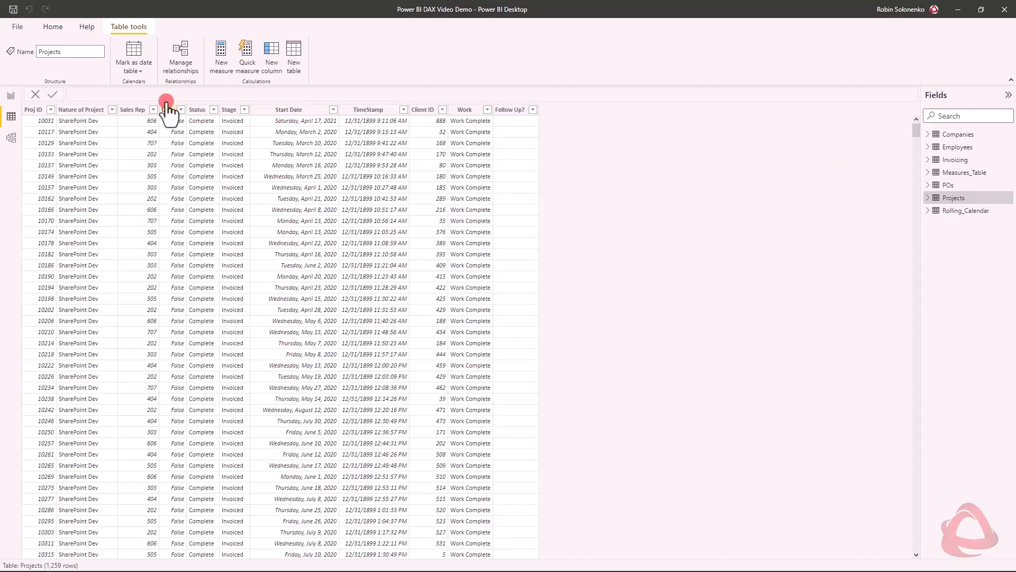
Add a calculated column to the Projects table with the formula Day = DAY(Projects[Start Date]).
{"action": "left_click", "coordinate": [271, 49]}
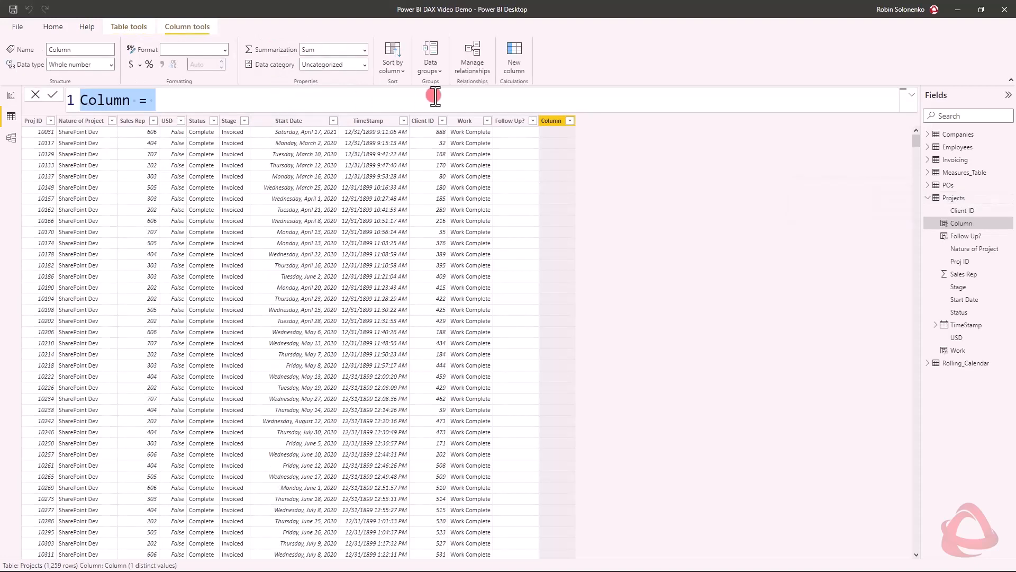
{"action": "type", "text": "Day"}
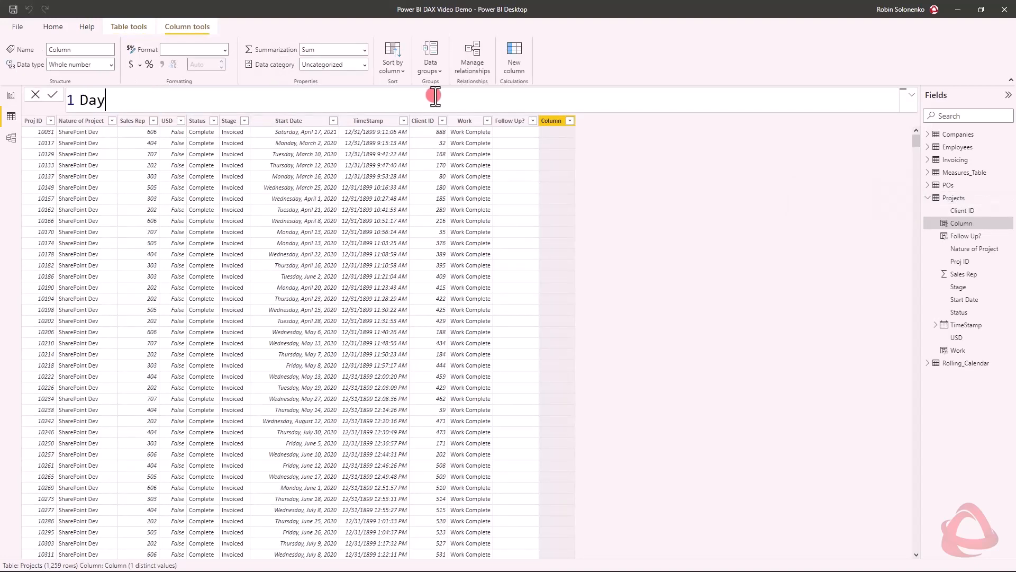
{"action": "type", "text": " = DAY"}
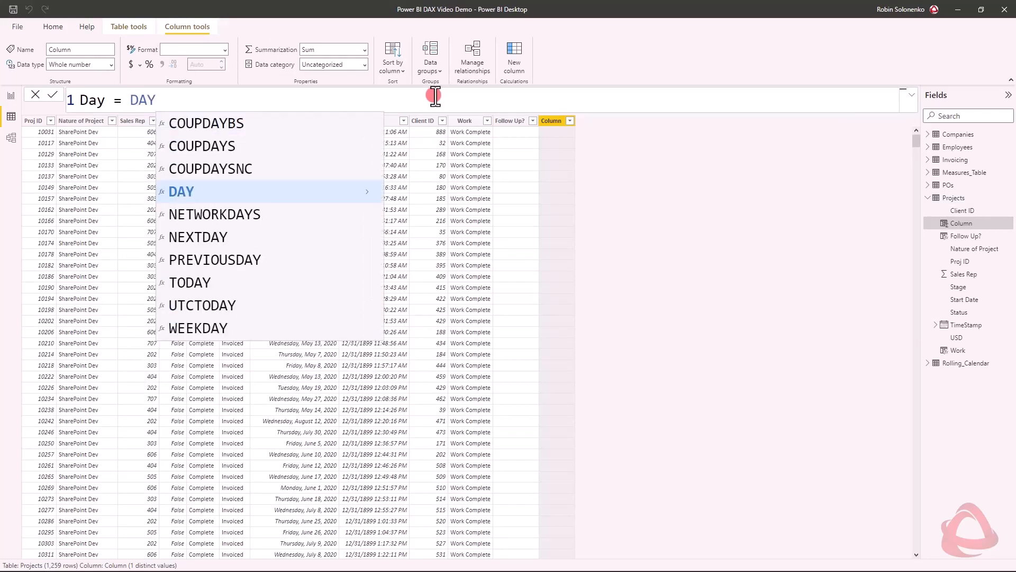
{"action": "type", "text": "("}
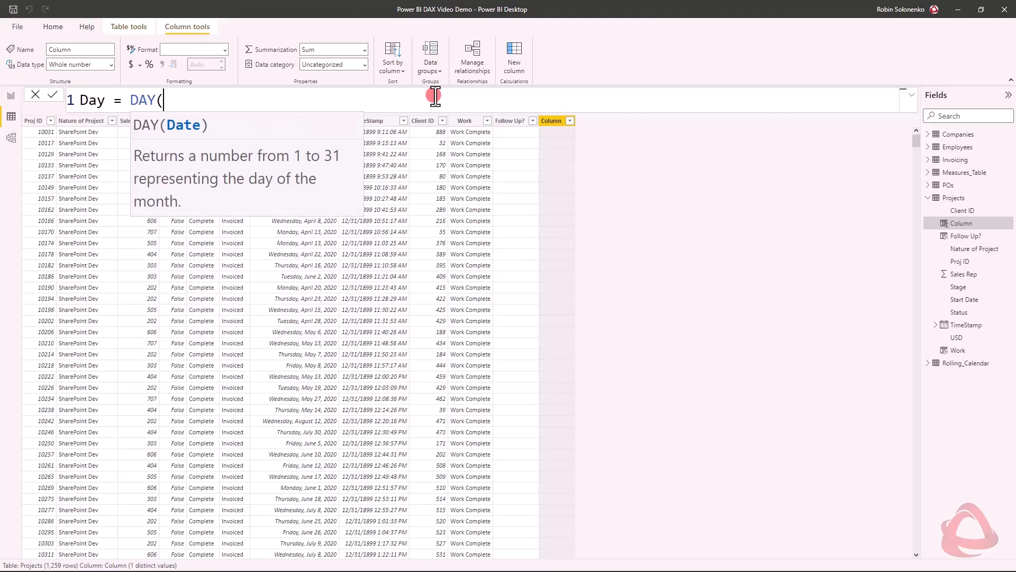
{"action": "type", "text": "Star"}
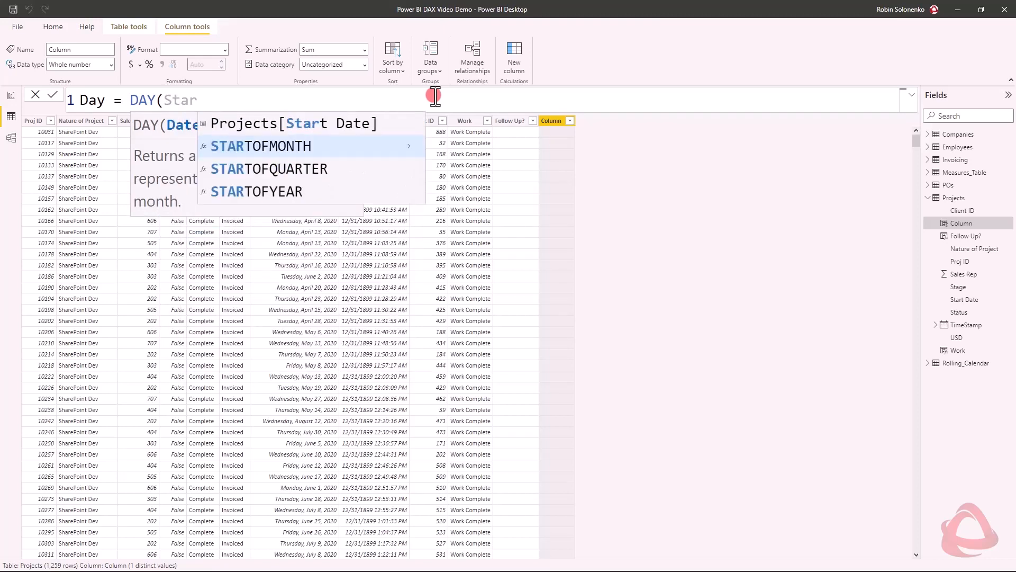
{"action": "key", "text": "Down"}
{"action": "key", "text": "Up"}
{"action": "key", "text": "Up"}
{"action": "key", "text": "Tab"}
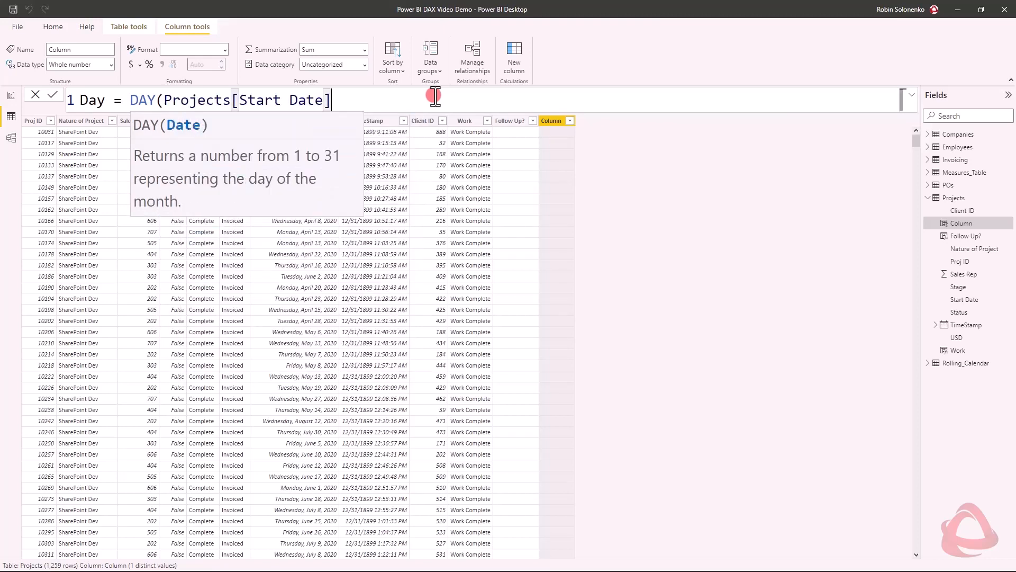
{"action": "type", "text": ")"}
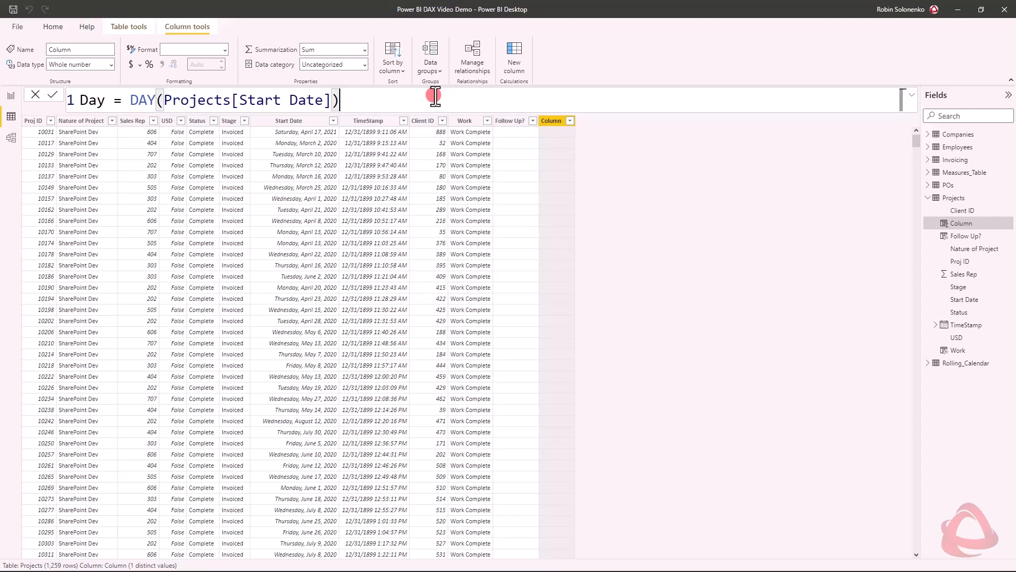
{"action": "key", "text": "Return"}
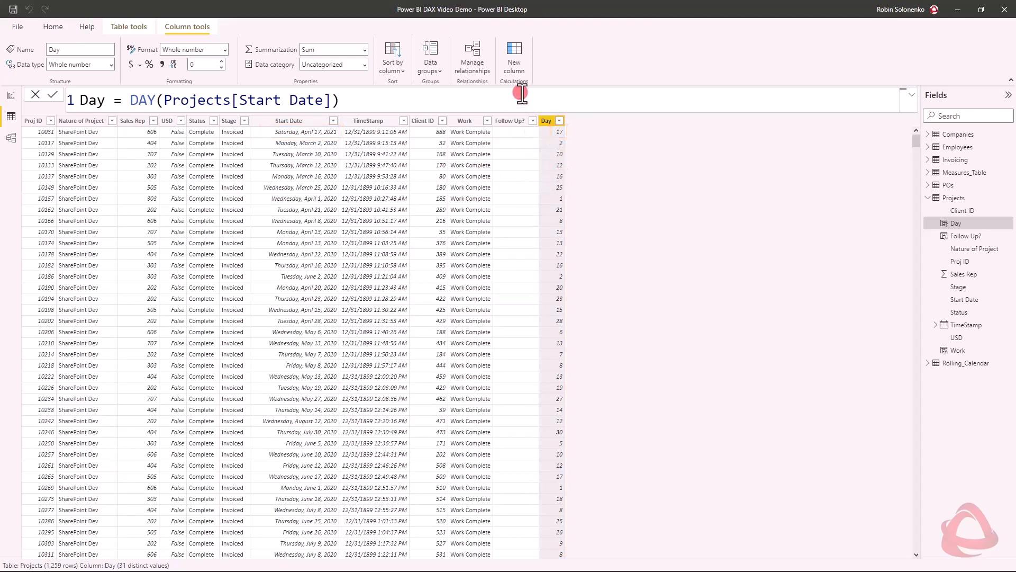
Add a calculated column to the Projects table with the formula Month = Month(Projects[Start Date]).
{"action": "left_click", "coordinate": [516, 51]}
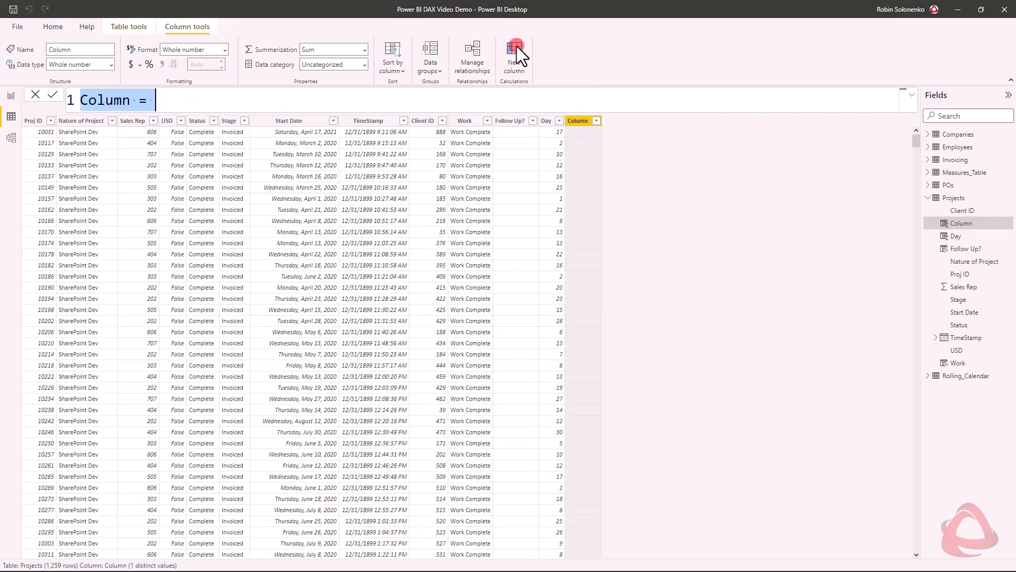
{"action": "type", "text": "Month "}
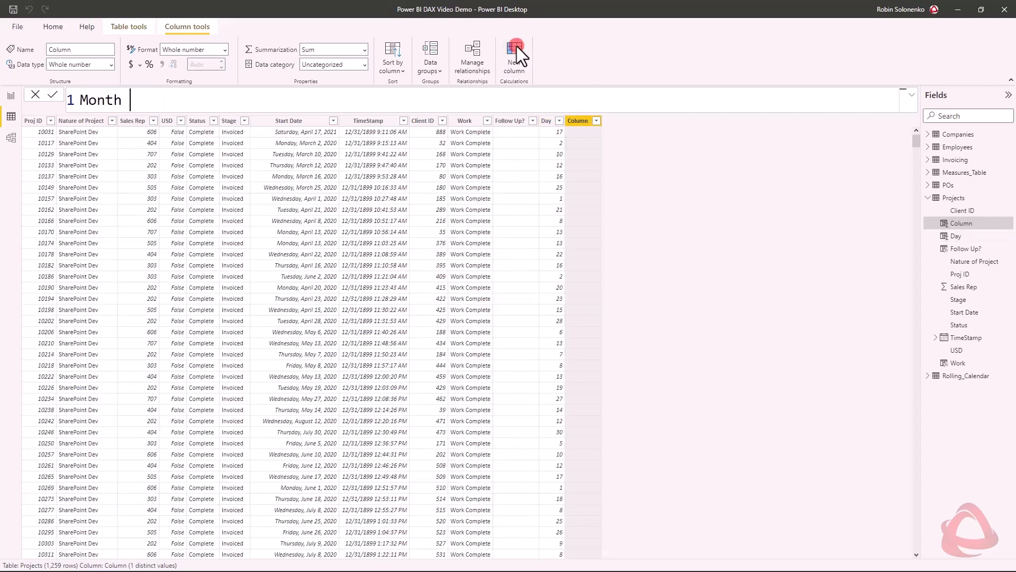
{"action": "type", "text": "= Mo"}
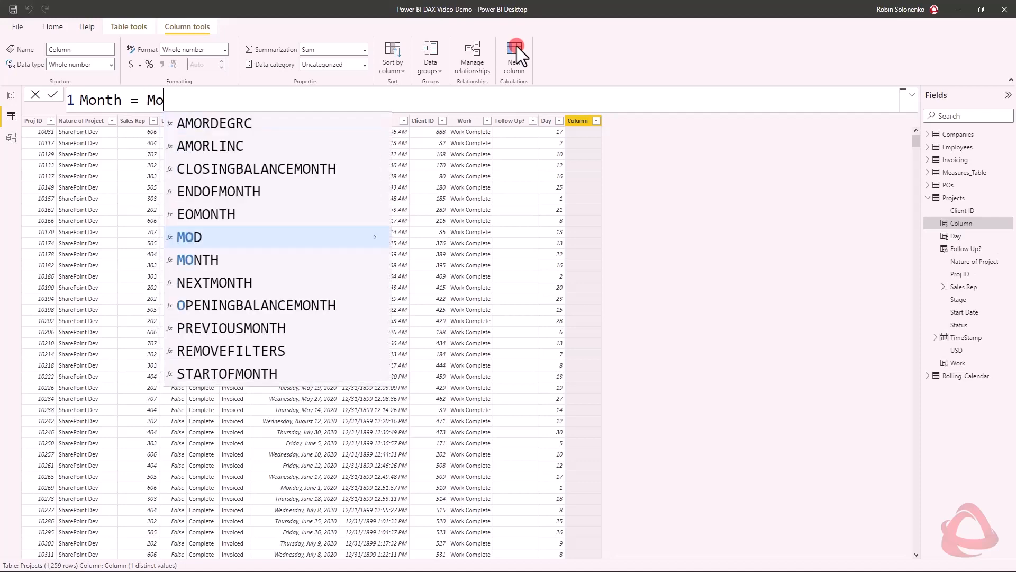
{"action": "type", "text": "nth("}
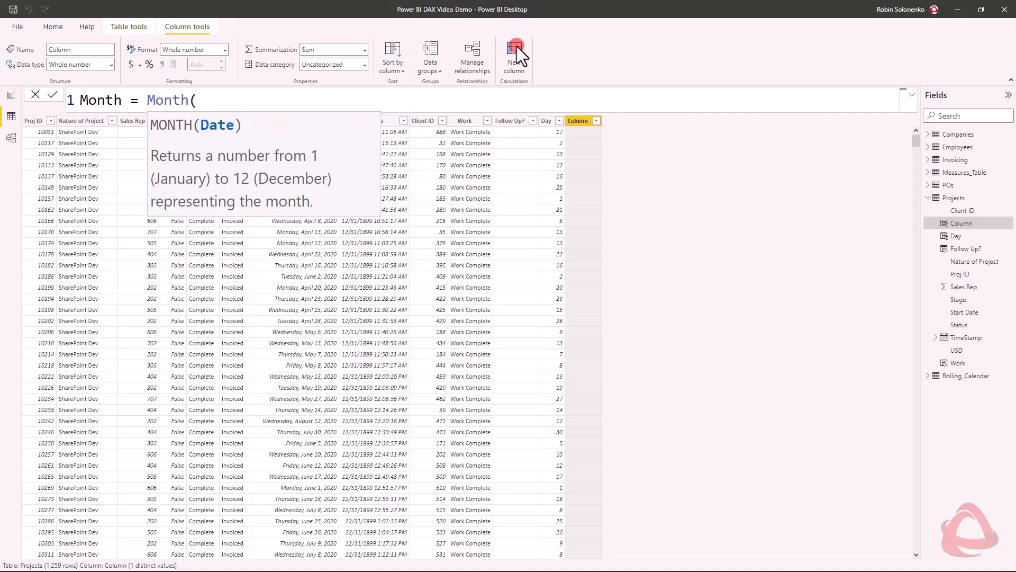
{"action": "type", "text": "Sr"}
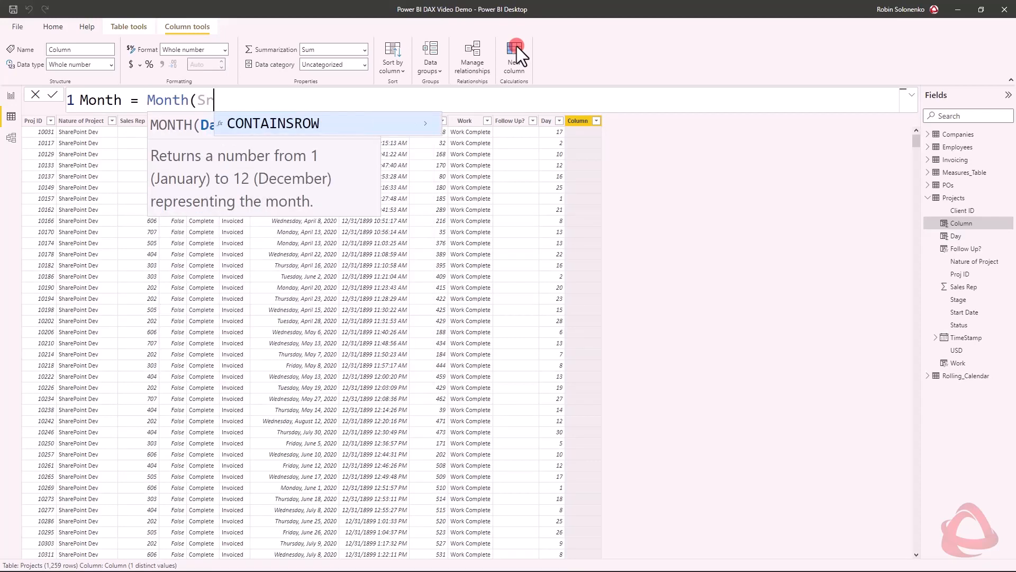
{"action": "key", "text": "BackSpace"}
{"action": "type", "text": "tar"}
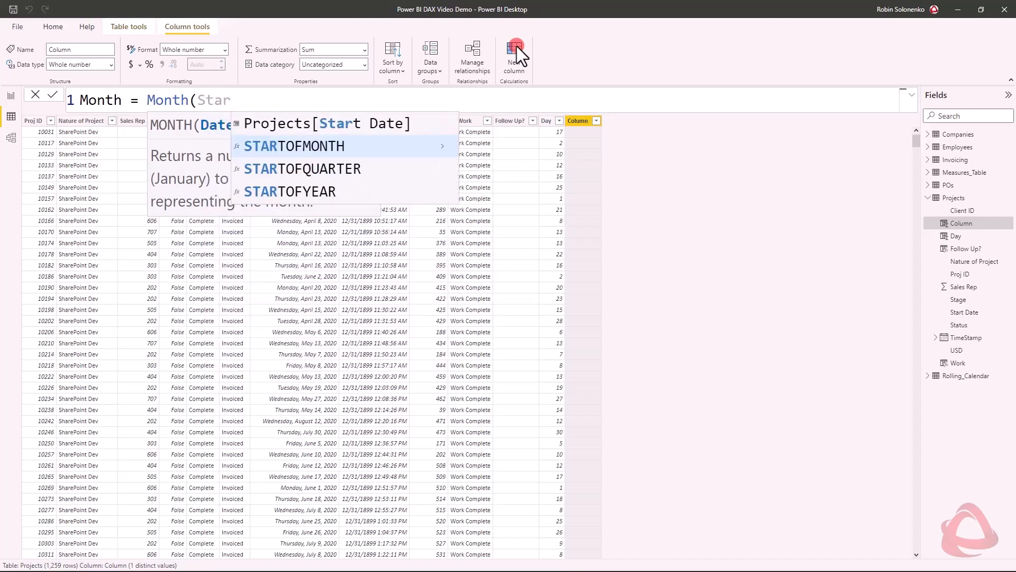
{"action": "key", "text": "Tab"}
{"action": "type", "text": ")"}
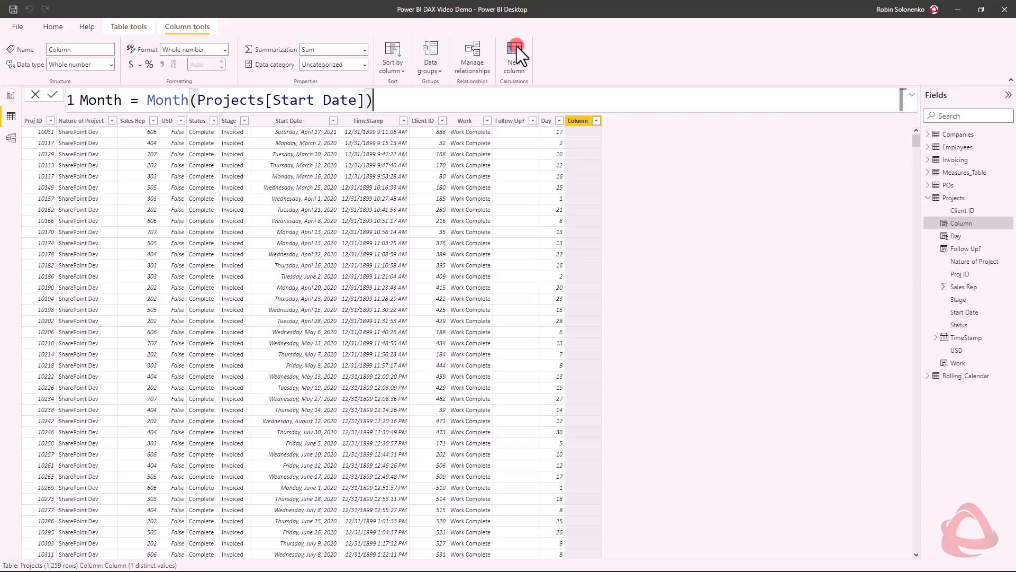
{"action": "key", "text": "Return"}
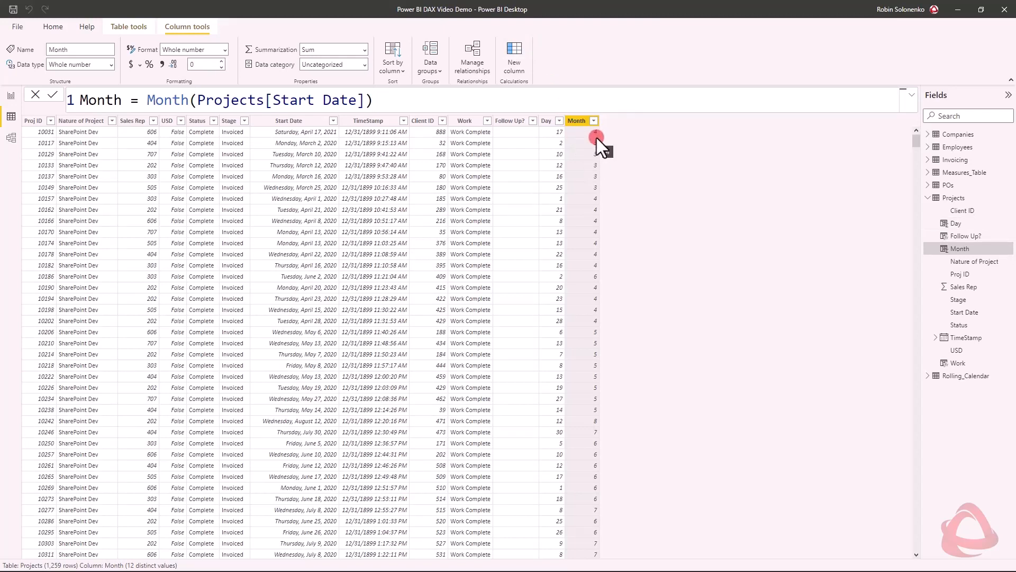
Add a calculated column to the Projects table with the formula Year = YEAR(Projects[Start Date]).
{"action": "left_click", "coordinate": [516, 61]}
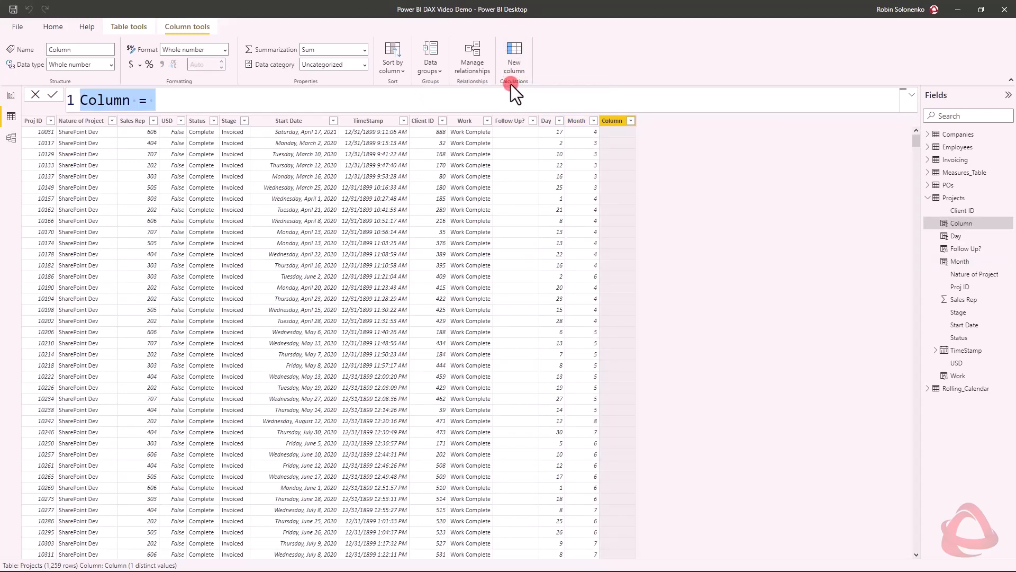
{"action": "type", "text": "Year = YEAR("}
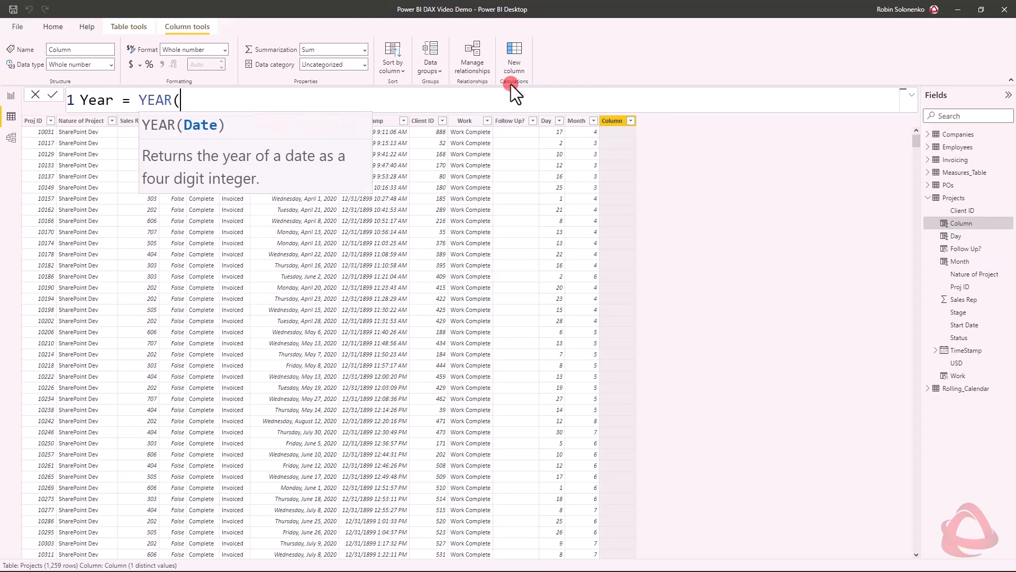
{"action": "type", "text": "P"}
{"action": "key", "text": "BackSpace"}
{"action": "type", "text": "START"}
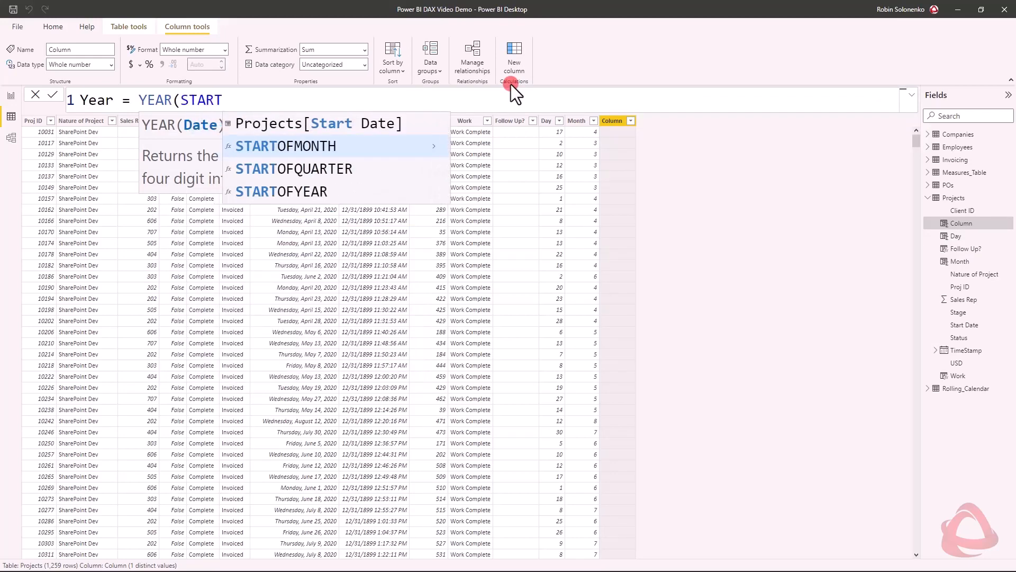
{"action": "key", "text": "Up"}
{"action": "key", "text": "Tab"}
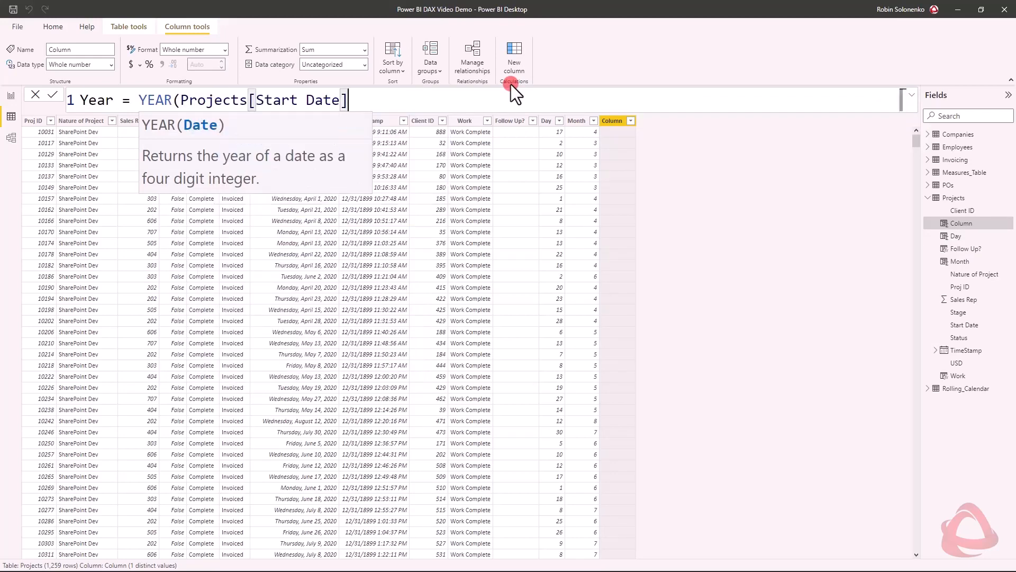
{"action": "type", "text": ")"}
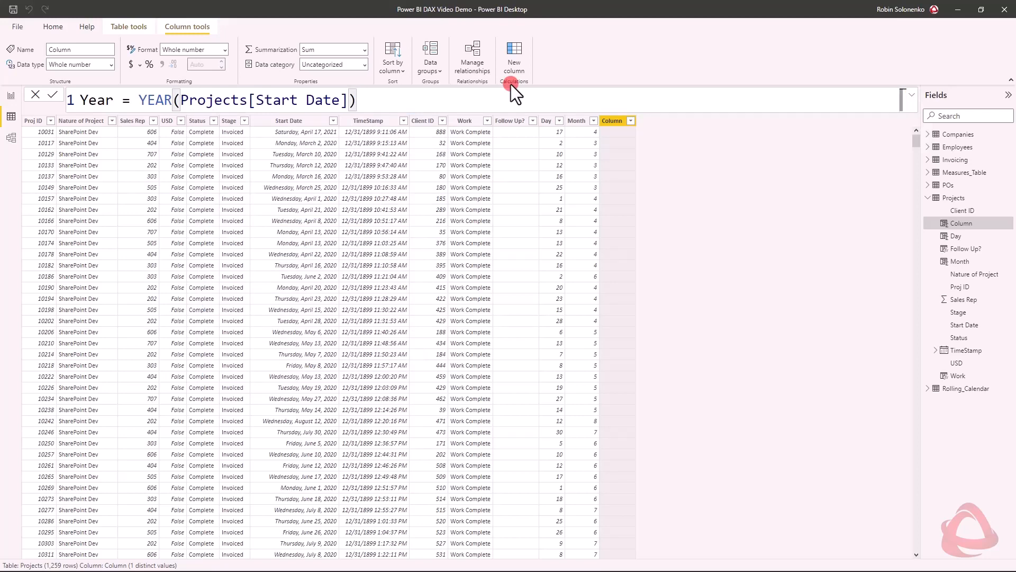
{"action": "key", "text": "Return"}
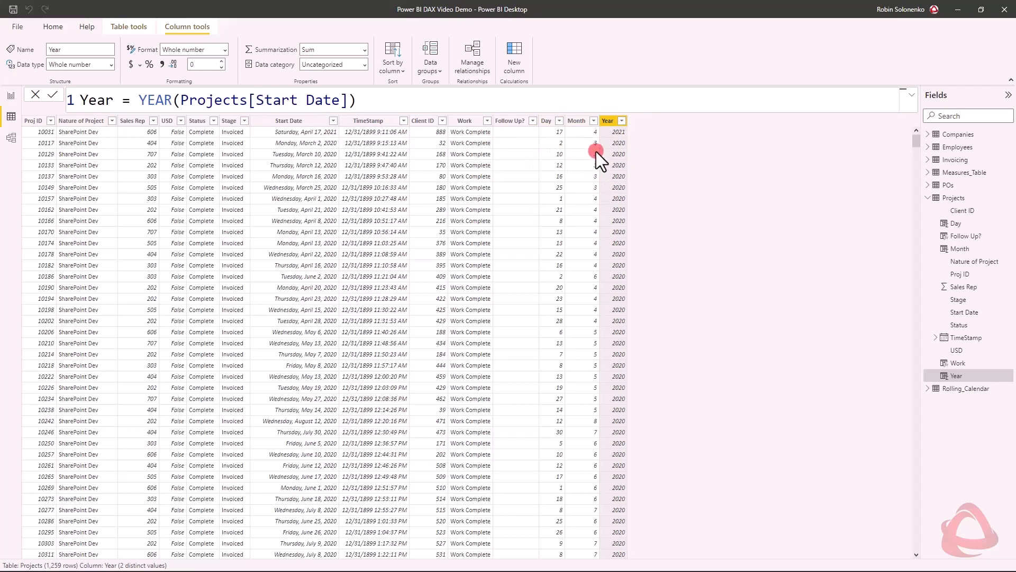
Examine the Year, Month and Day columns of the Rolling_Calendar table, and return to the Projects table.
{"action": "left_click", "coordinate": [964, 389]}
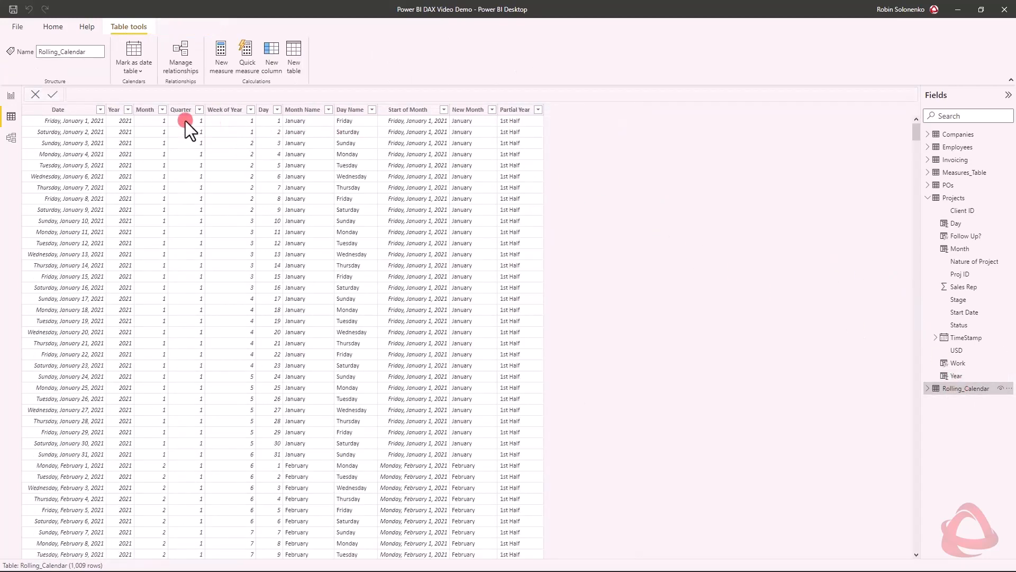
{"action": "left_click", "coordinate": [118, 112]}
{"action": "left_click", "coordinate": [151, 111]}
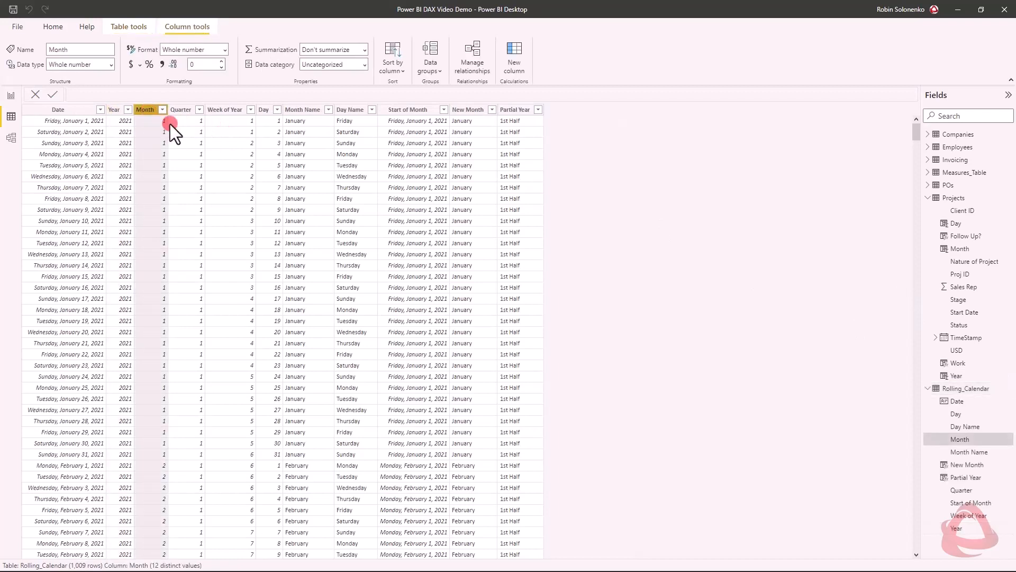
{"action": "left_click", "coordinate": [270, 111]}
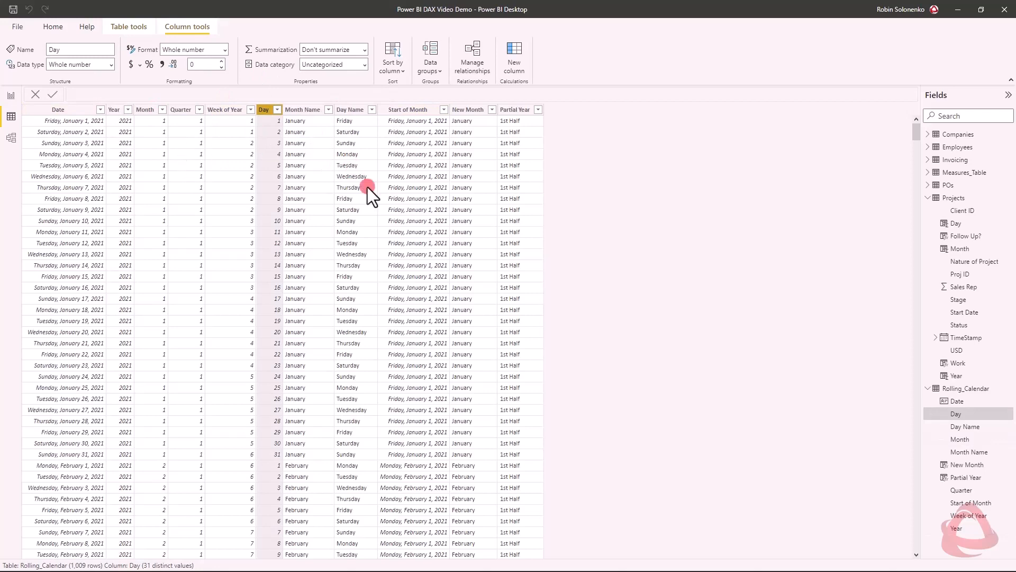
{"action": "left_click", "coordinate": [927, 197]}
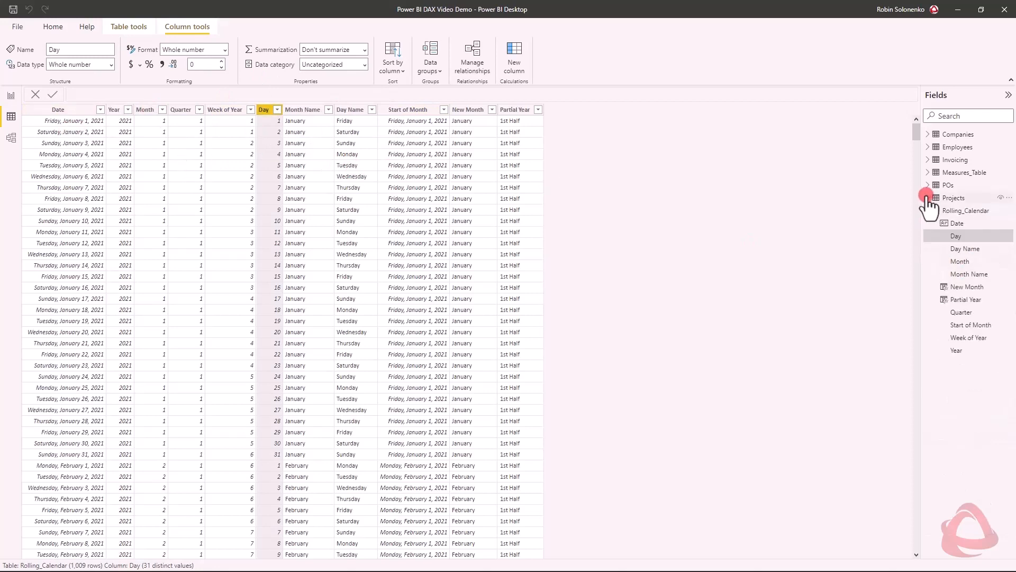
{"action": "left_click", "coordinate": [939, 198]}
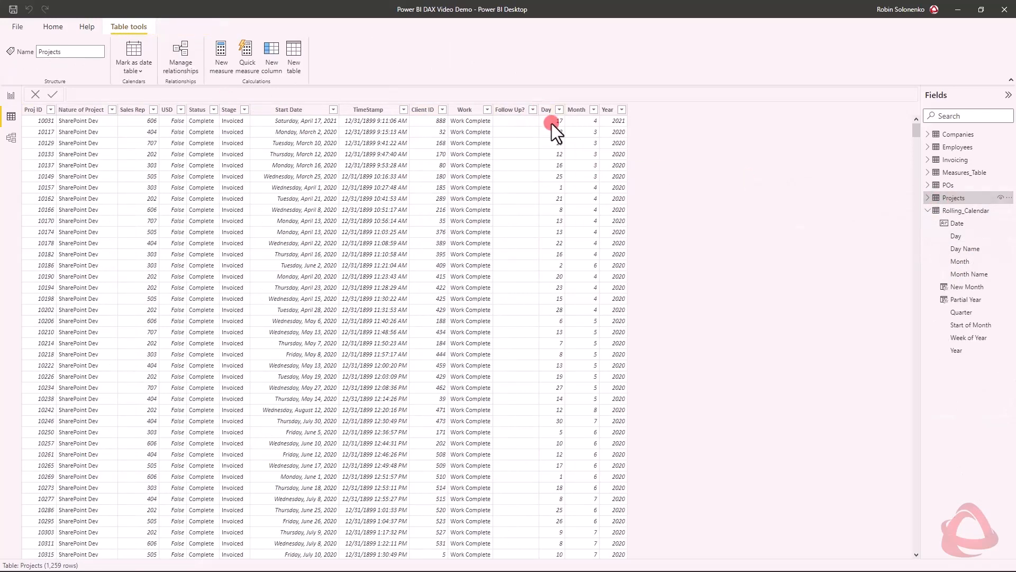
{"action": "left_click", "coordinate": [595, 144]}
Add a calculated column to the Projects table with the formula Proj Start Day = WEEKDAY(Projects[Start Date]).
{"action": "left_click", "coordinate": [271, 48]}
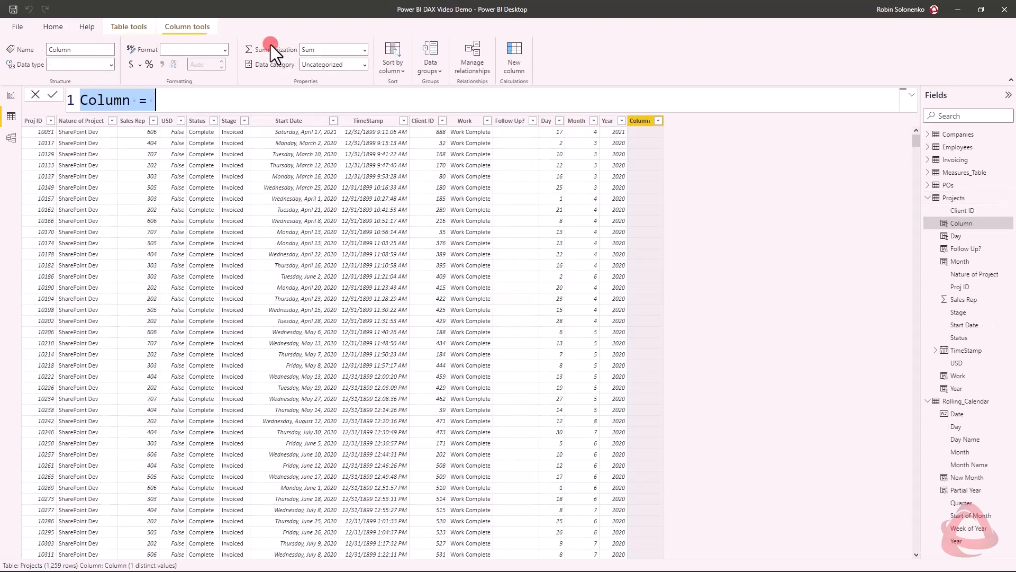
{"action": "type", "text": "W"}
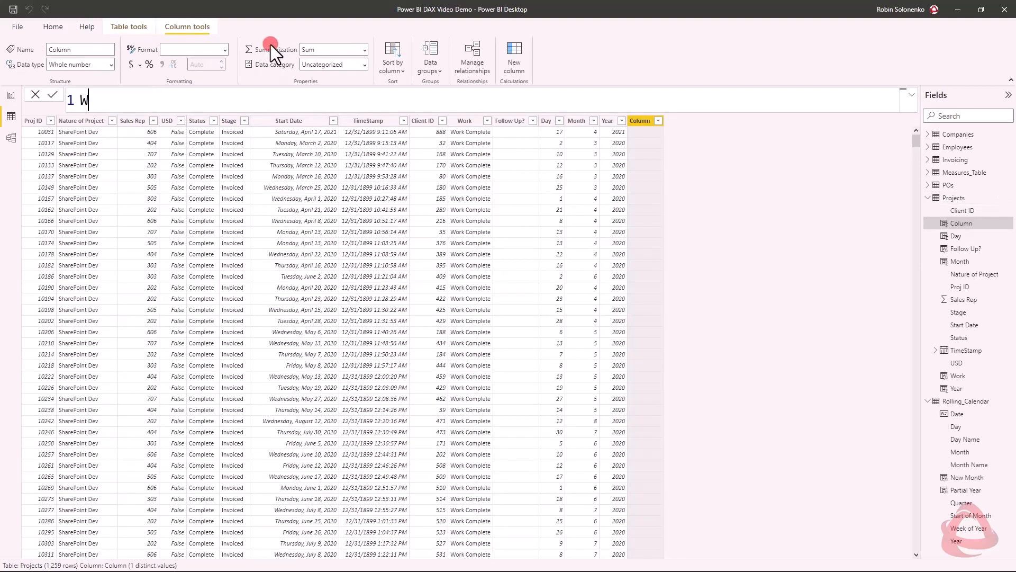
{"action": "key", "text": "BackSpace"}
{"action": "type", "text": "Proj"}
{"action": "key", "text": "BackSpace"}
{"action": "type", "text": "j Start Day = "}
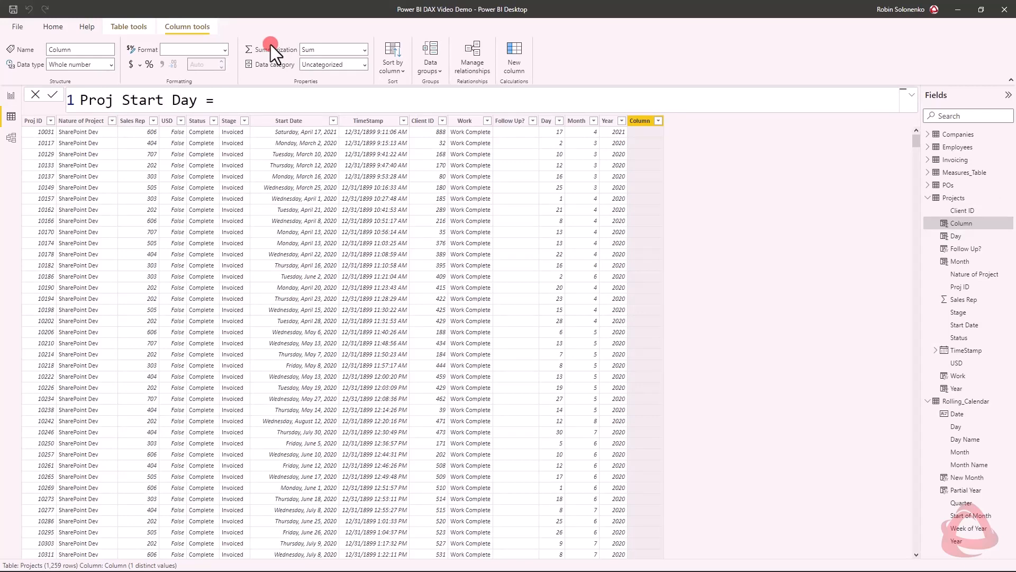
{"action": "type", "text": "Week"}
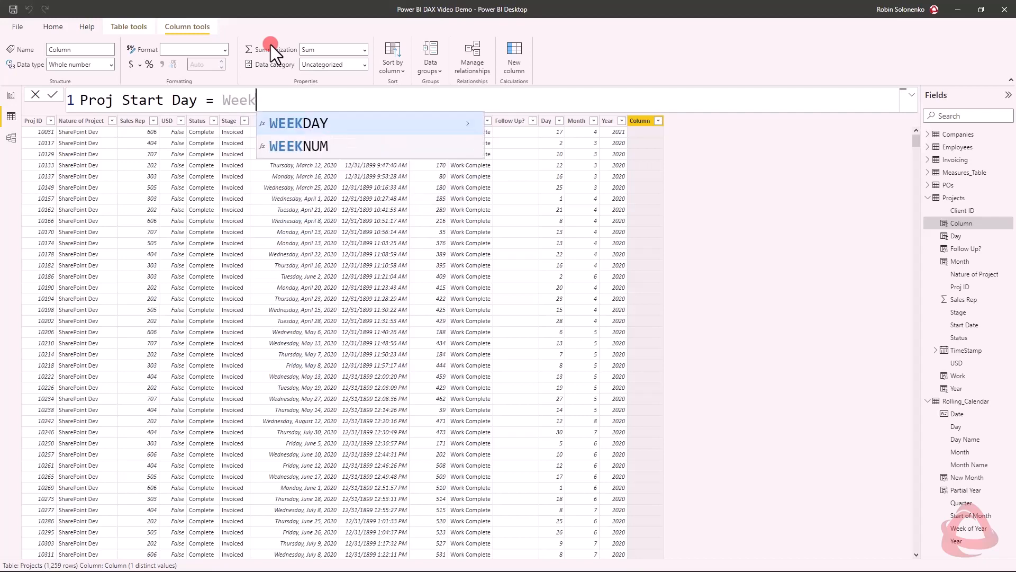
{"action": "key", "text": "Tab"}
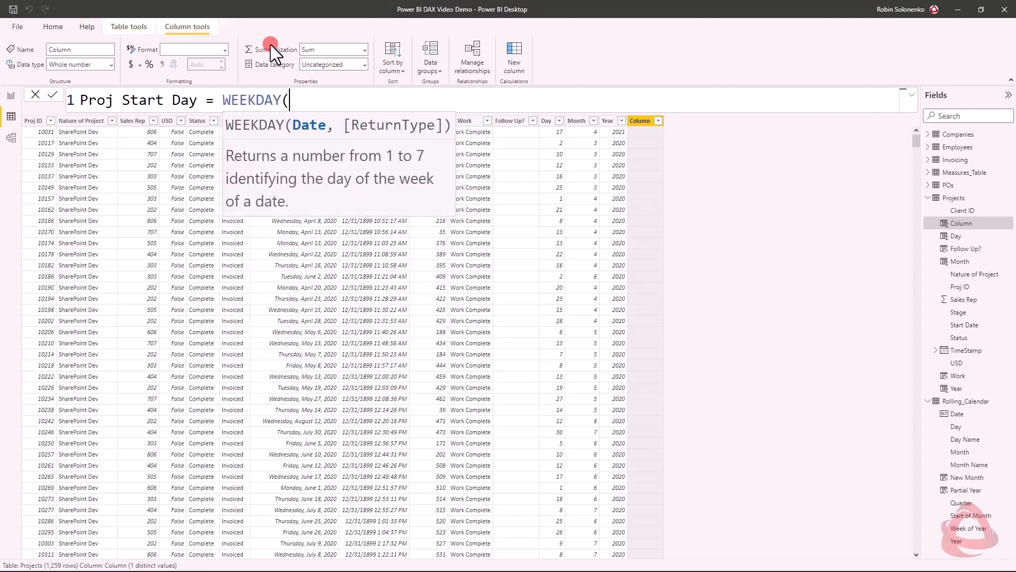
{"action": "type", "text": "Start"}
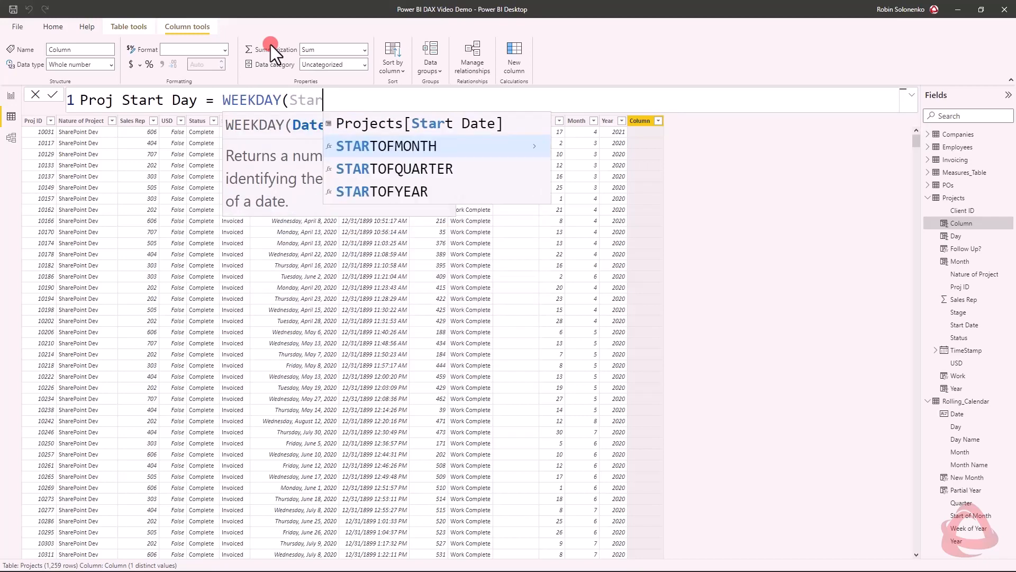
{"action": "key", "text": "Tab"}
{"action": "type", "text": ")"}
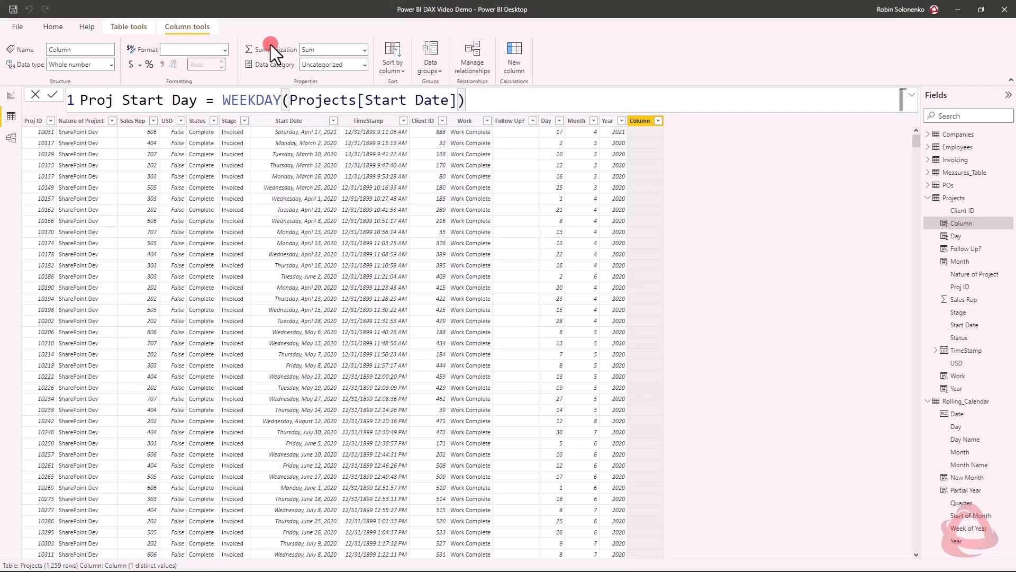
{"action": "key", "text": "Return"}
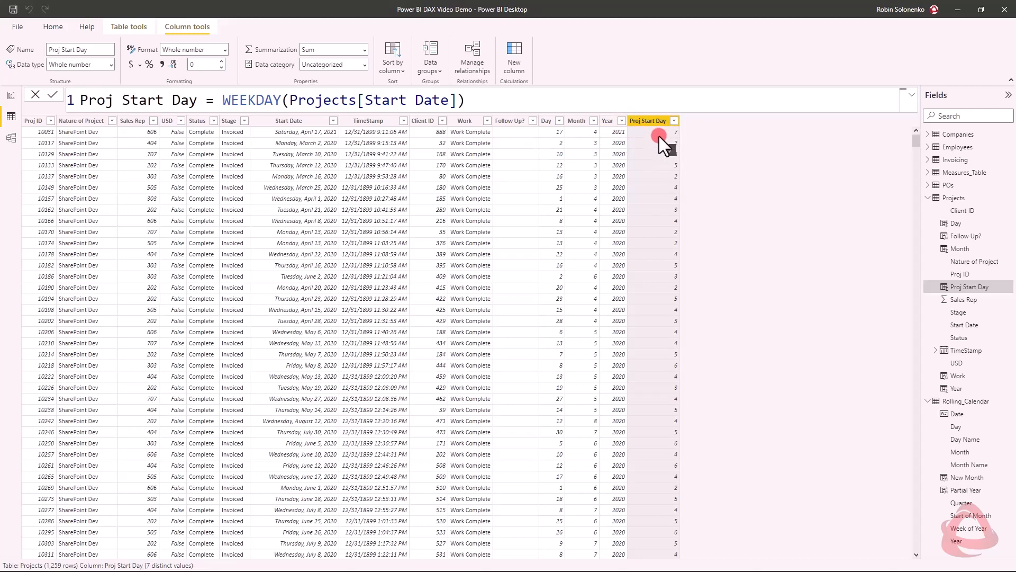
Add a calculated column to the Projects table with the formula Proj Start Week = WEEKNUM(Projects[Start Date]).
{"action": "left_click", "coordinate": [513, 56]}
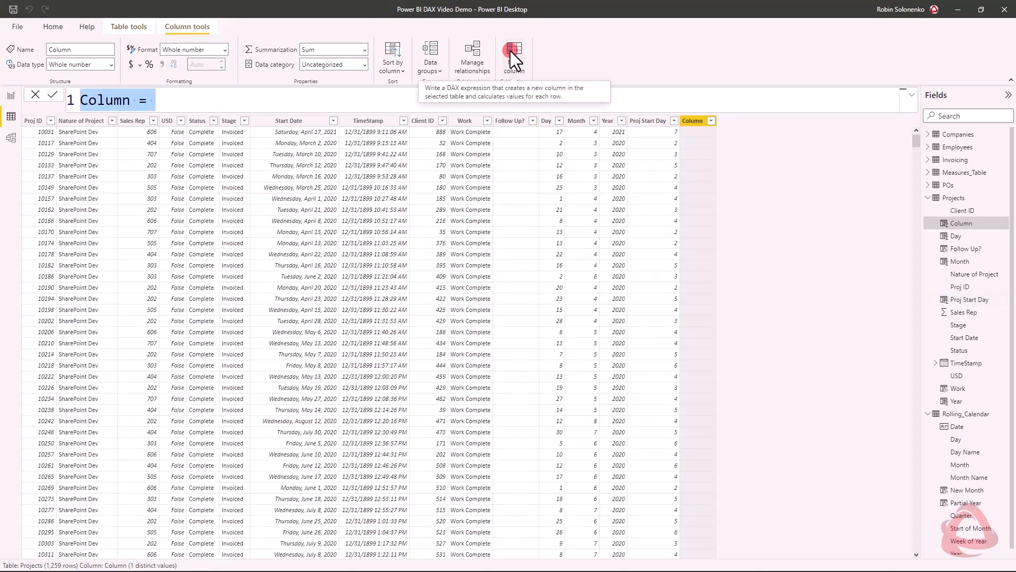
{"action": "type", "text": "Pro"}
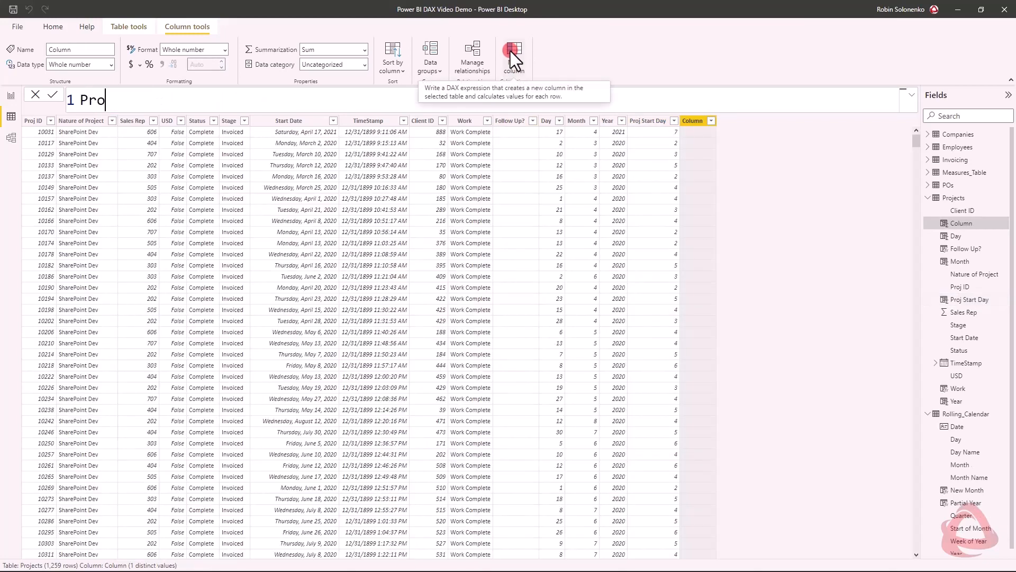
{"action": "type", "text": "j Start Week = Week"}
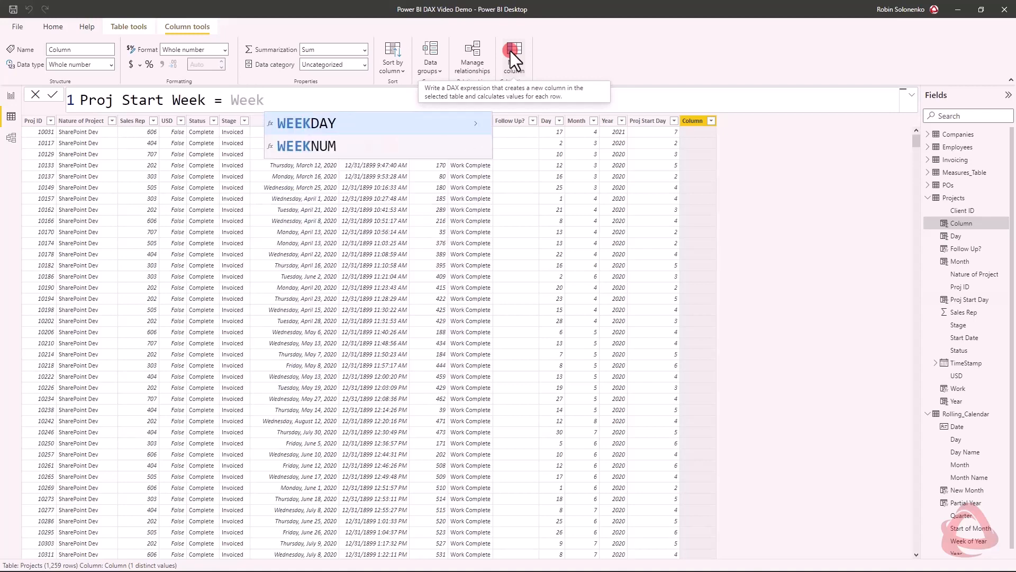
{"action": "key", "text": "Down"}
{"action": "key", "text": "Tab"}
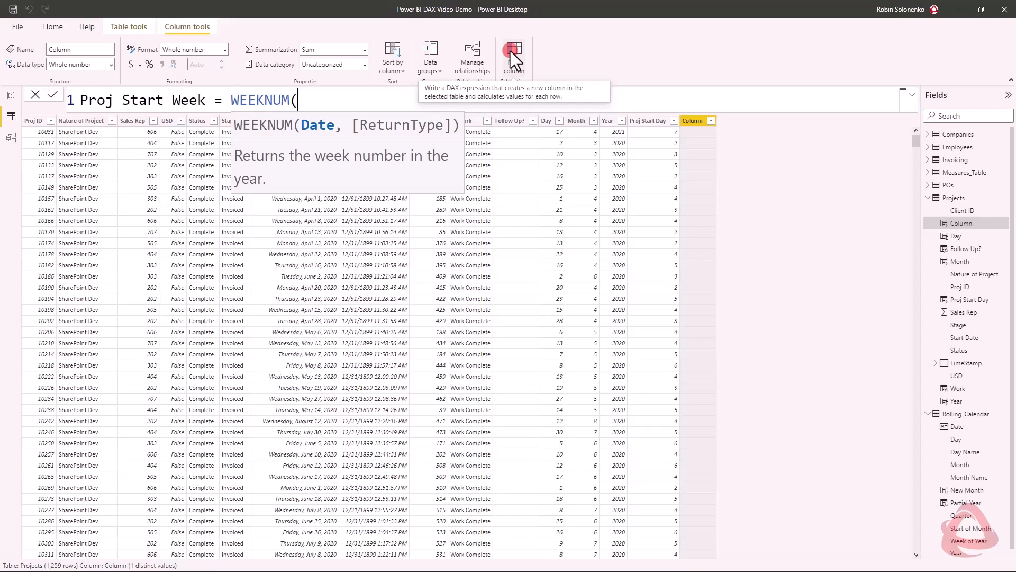
{"action": "type", "text": "Star"}
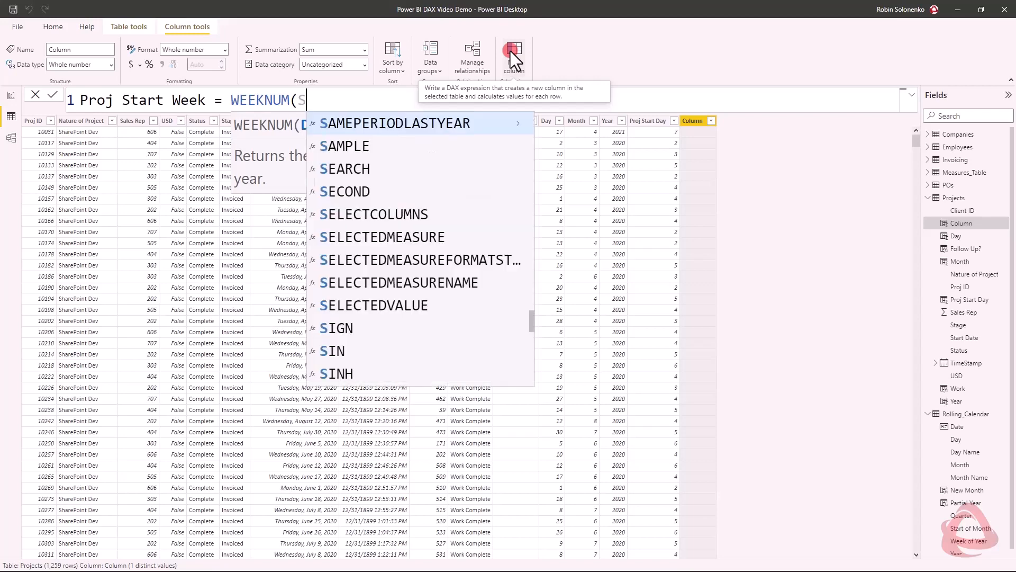
{"action": "key", "text": "Up"}
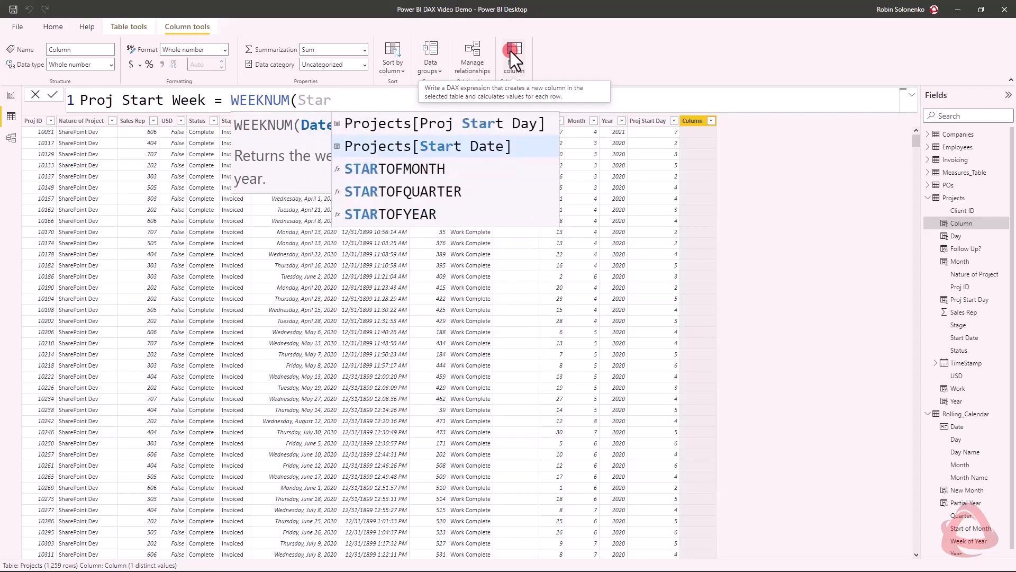
{"action": "key", "text": "Tab"}
{"action": "type", "text": ")"}
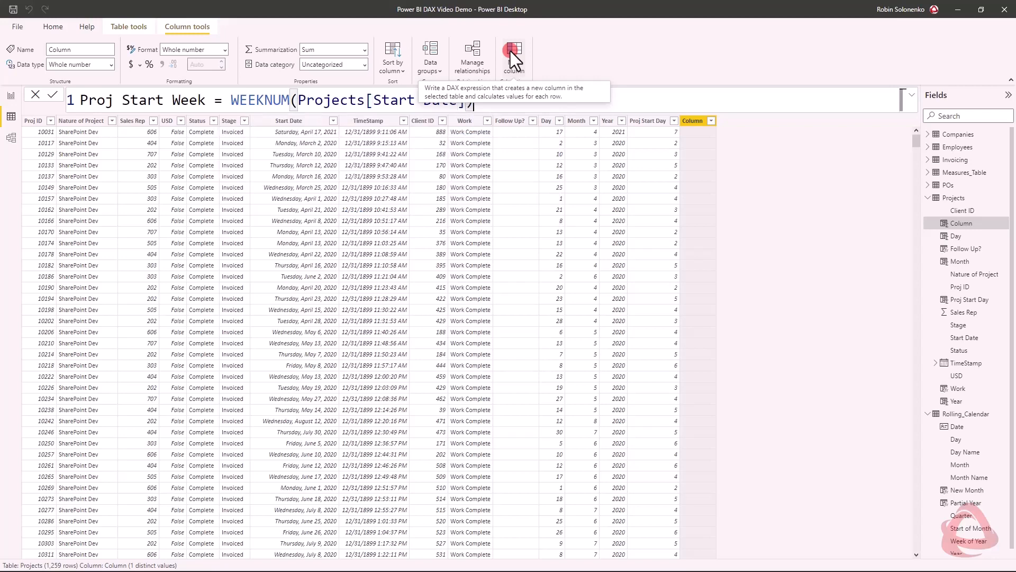
{"action": "key", "text": "Return"}
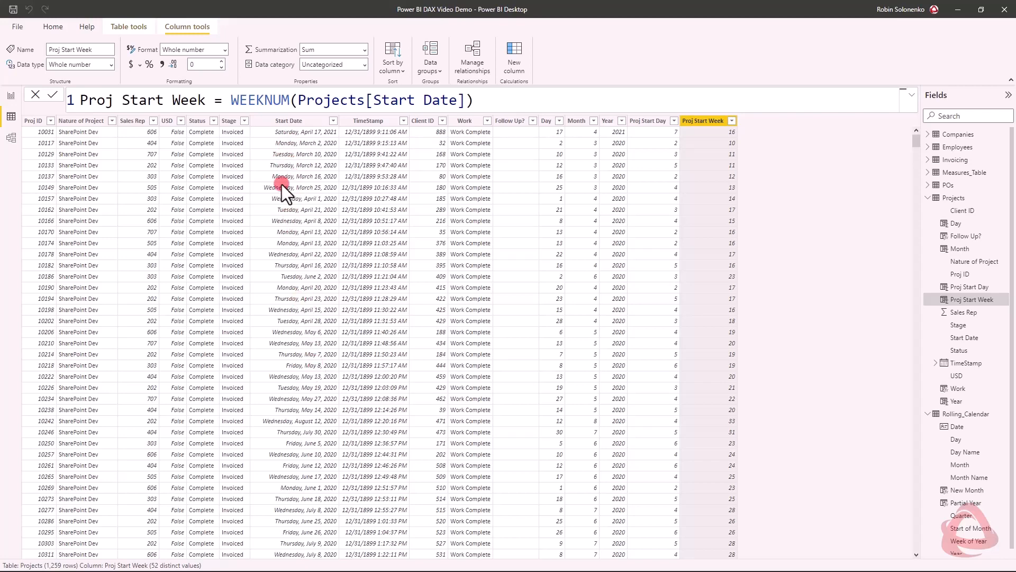
Add a calculated column to the Projects table with the formula Days Past = DATEDIFF(Projects[Start Date],TODAY(),DAY).
{"action": "left_click", "coordinate": [515, 58]}
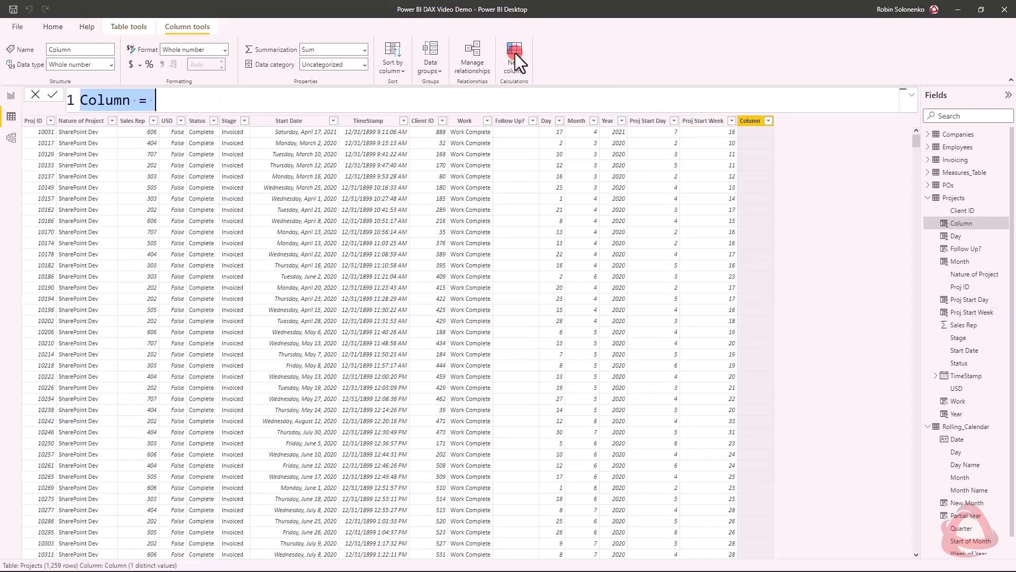
{"action": "type", "text": "Days P"}
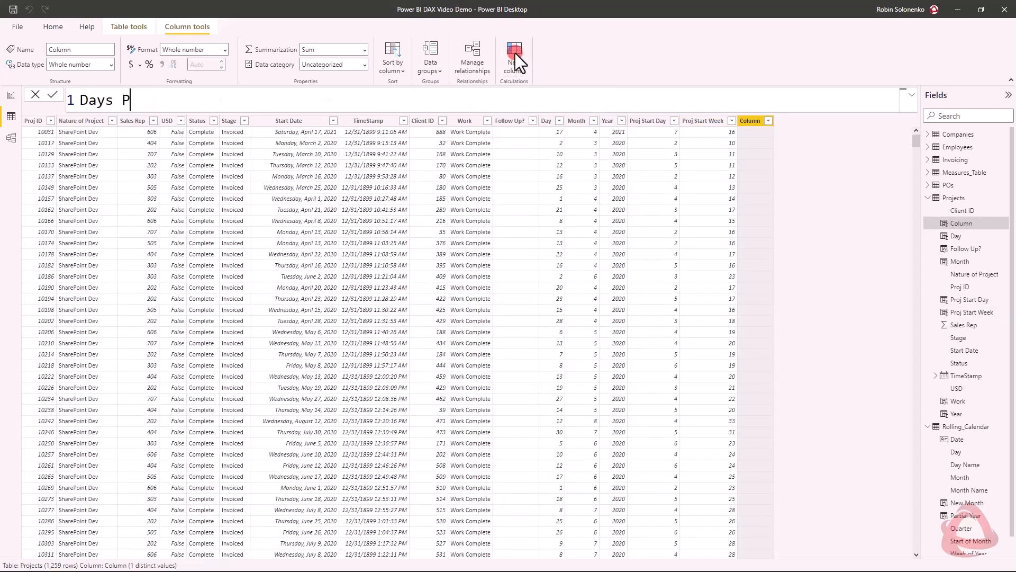
{"action": "type", "text": "ast = DATE"}
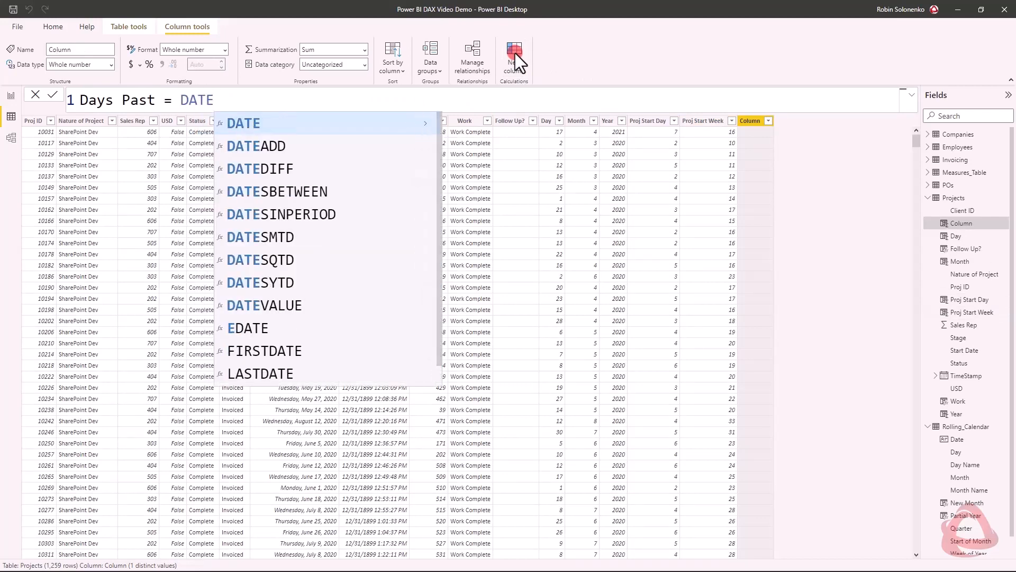
{"action": "key", "text": "Down"}
{"action": "key", "text": "Down"}
{"action": "key", "text": "Tab"}
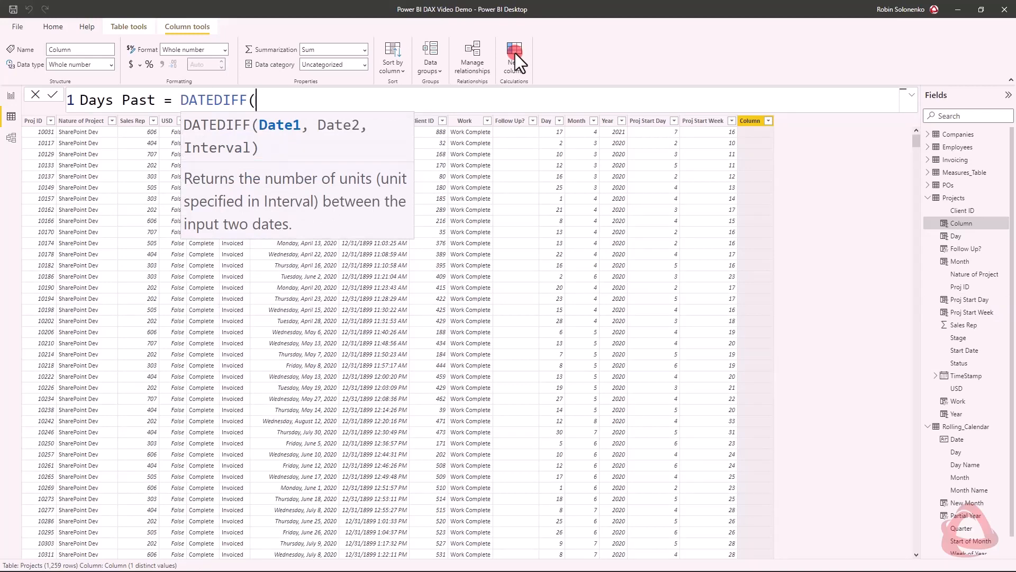
{"action": "type", "text": "Star"}
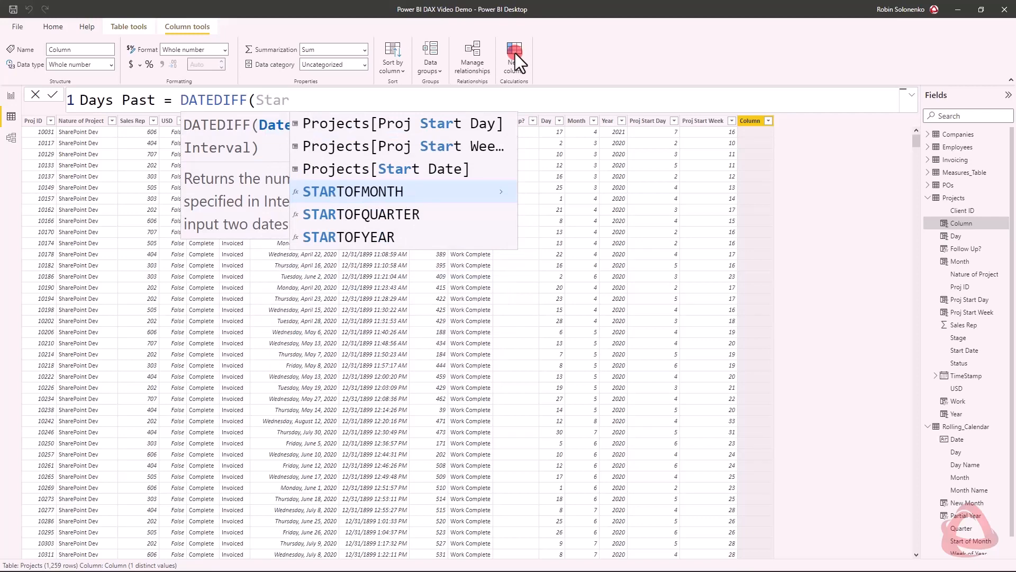
{"action": "key", "text": "Up"}
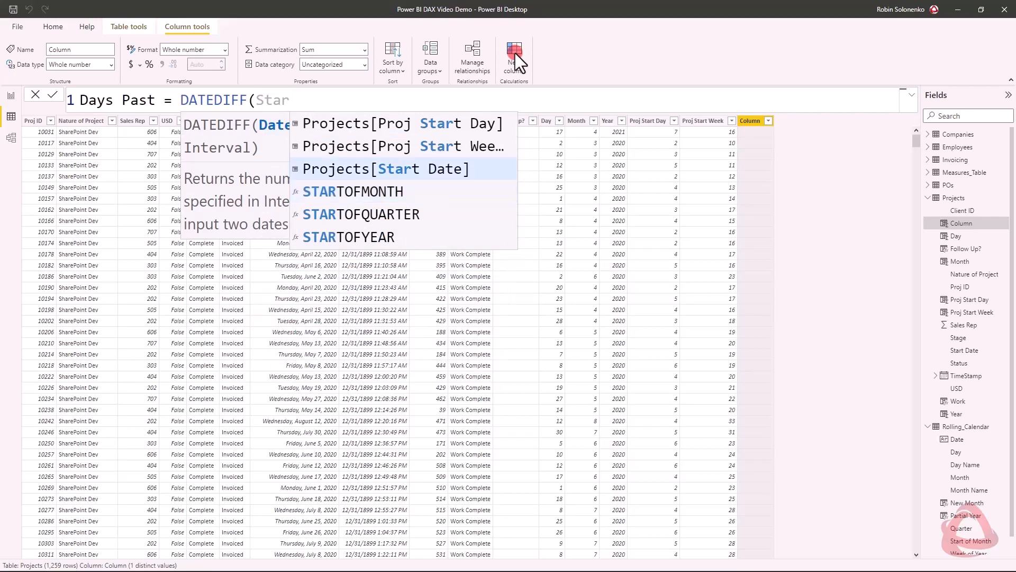
{"action": "key", "text": "Tab"}
{"action": "type", "text": ","}
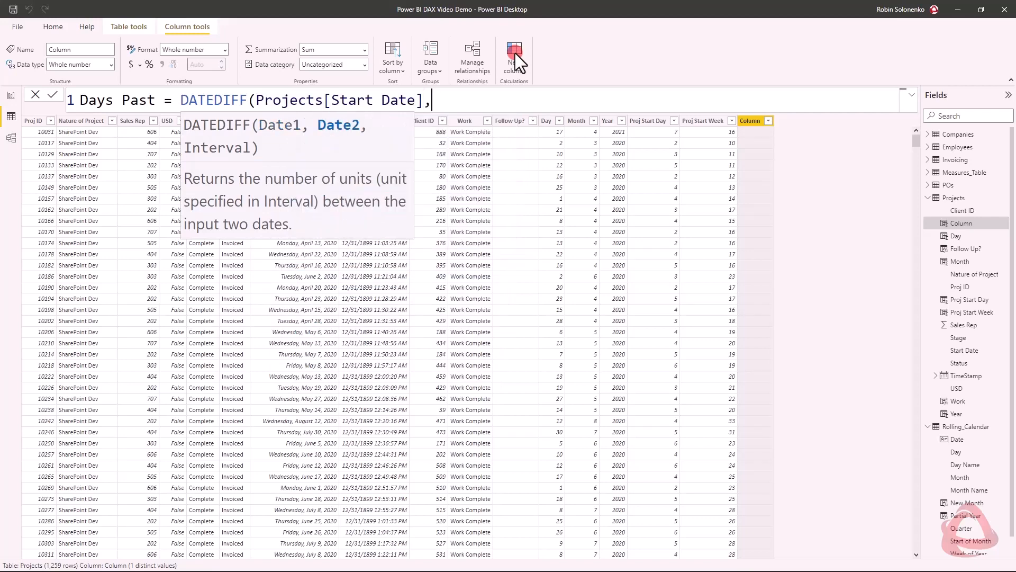
{"action": "type", "text": "Today"}
{"action": "key", "text": "Tab"}
{"action": "type", "text": ")"}
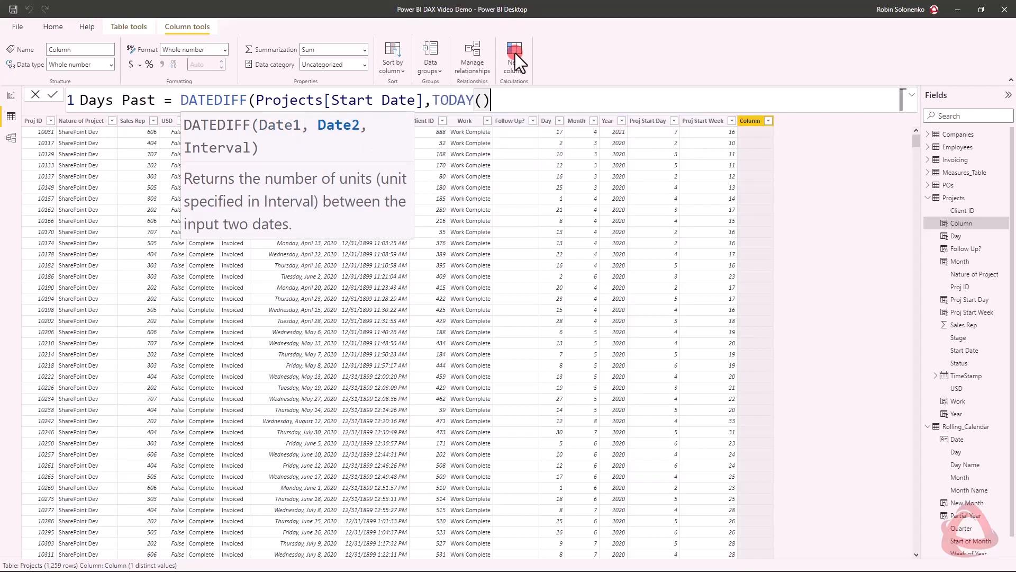
{"action": "type", "text": ","}
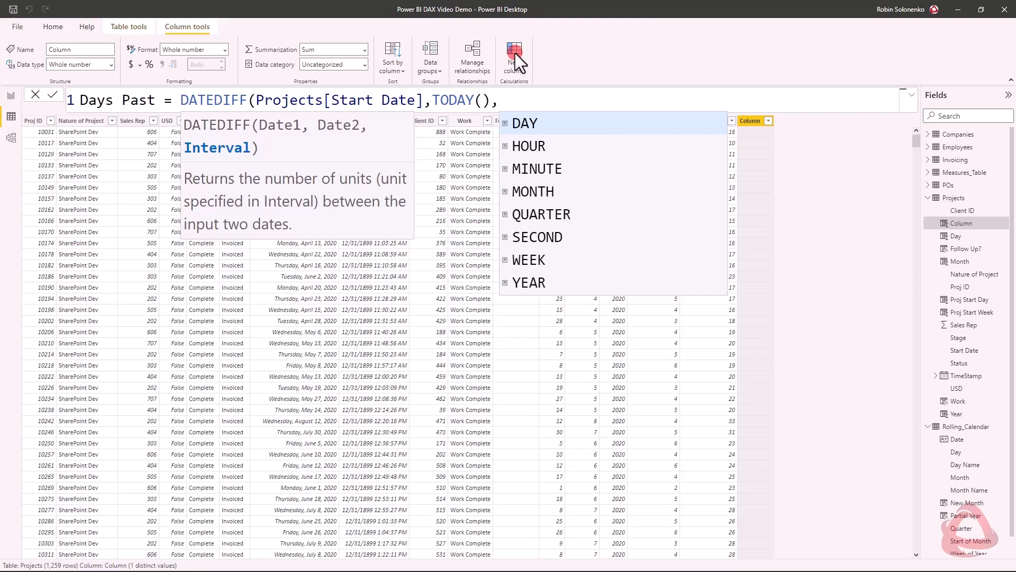
{"action": "type", "text": "DAYS"}
{"action": "key", "text": "BackSpace"}
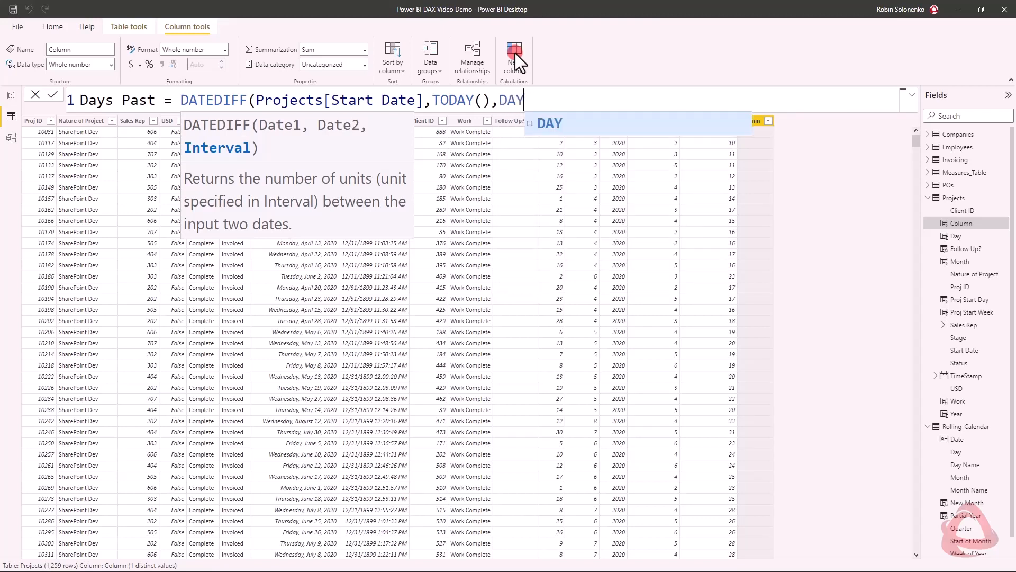
{"action": "type", "text": ")"}
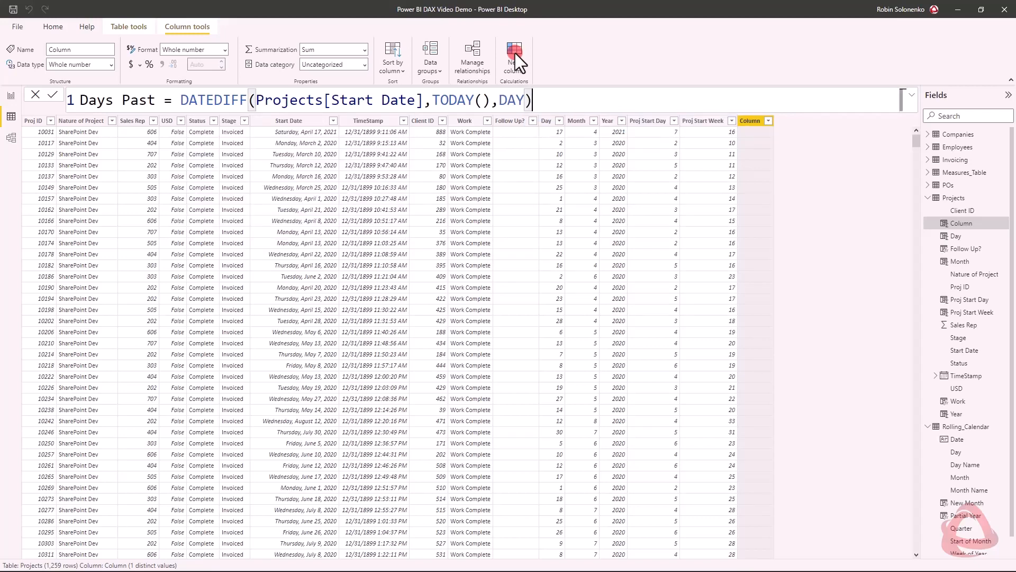
{"action": "key", "text": "Return"}
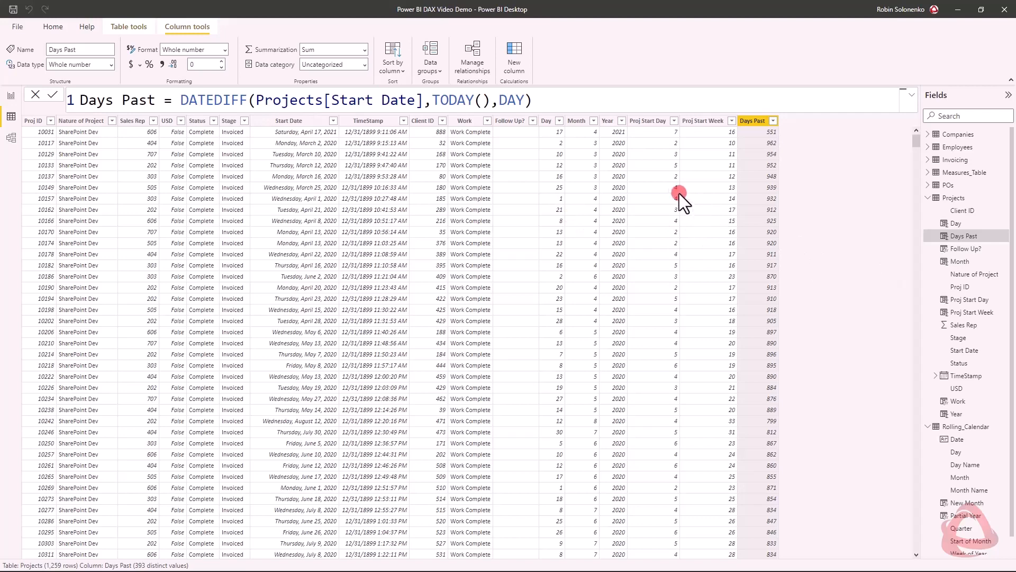
Collapse the Projects and Rolling_Calendar field lists and open the Rolling_Calendar query for editing in Power Query Editor.
{"action": "left_click", "coordinate": [928, 198]}
{"action": "left_click", "coordinate": [929, 211]}
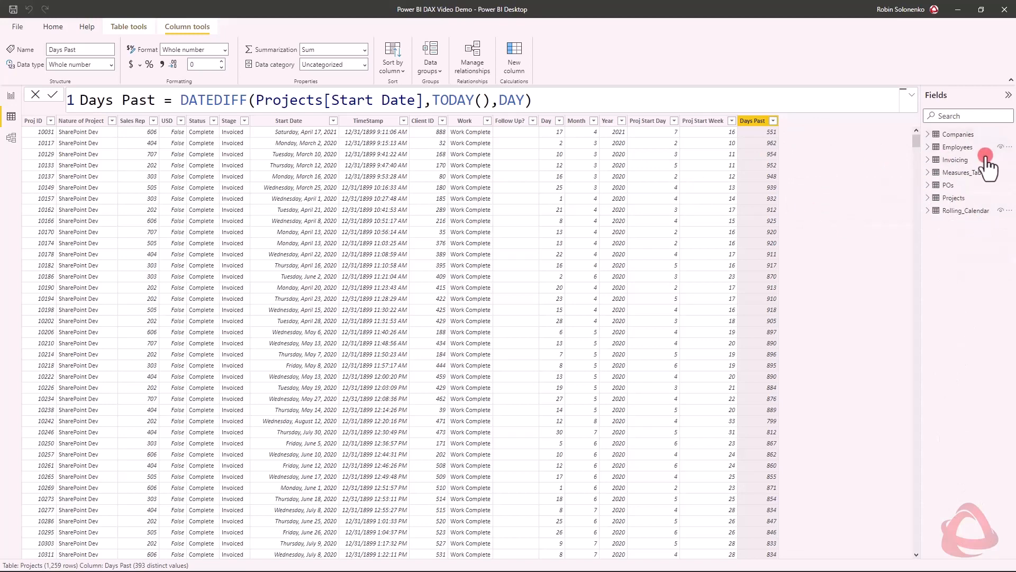
{"action": "right_click", "coordinate": [959, 211]}
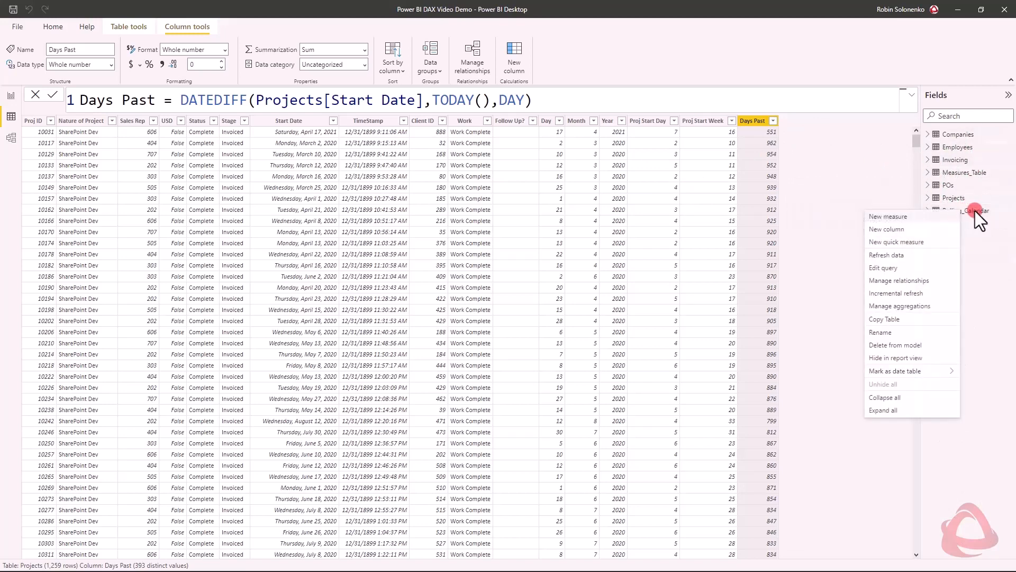
{"action": "left_click", "coordinate": [919, 268]}
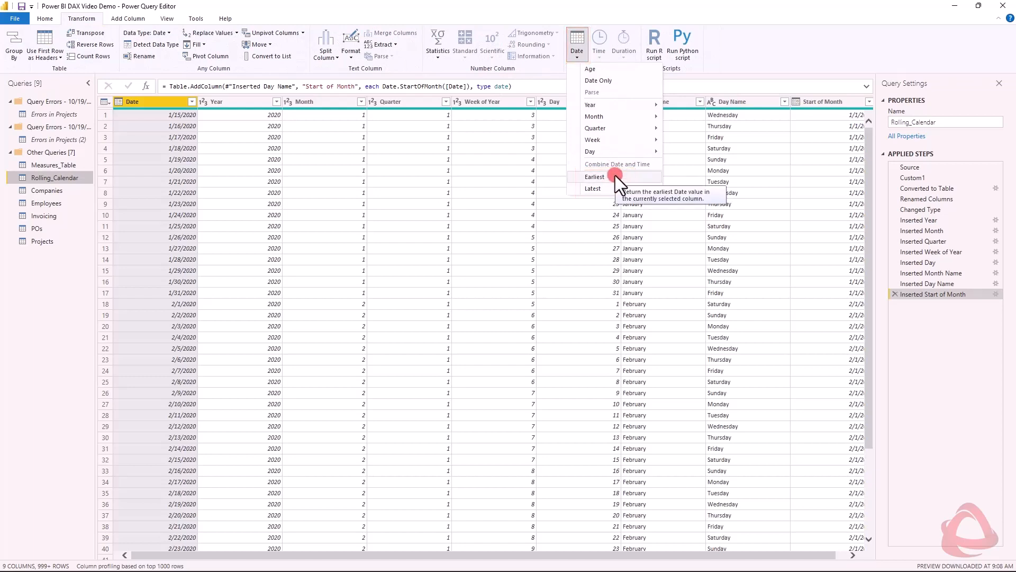
Calculate the earliest date of the Rolling_Calendar query's Date column, and remove the resulting applied step.
{"action": "left_click", "coordinate": [615, 176]}
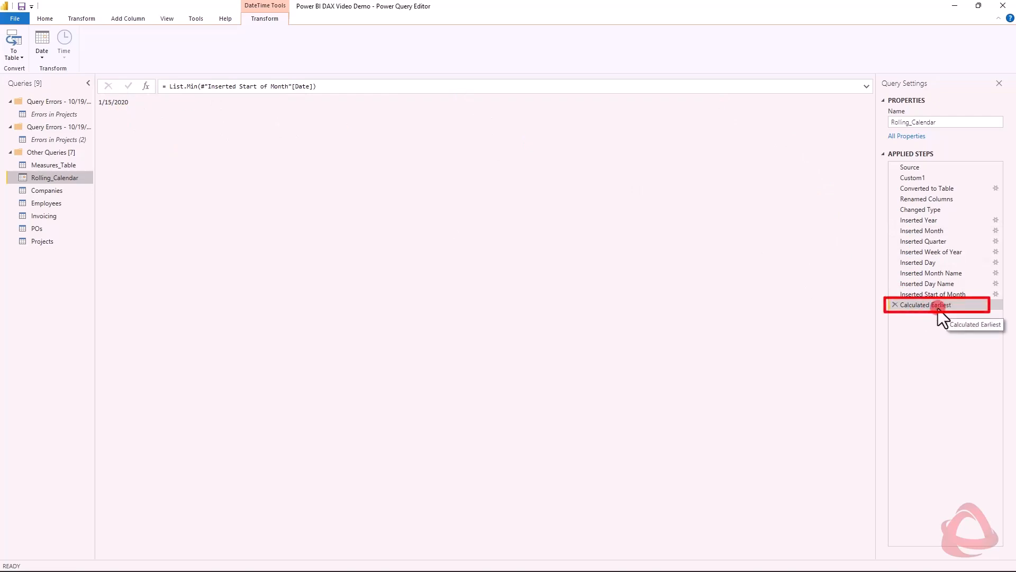
{"action": "left_click", "coordinate": [895, 305]}
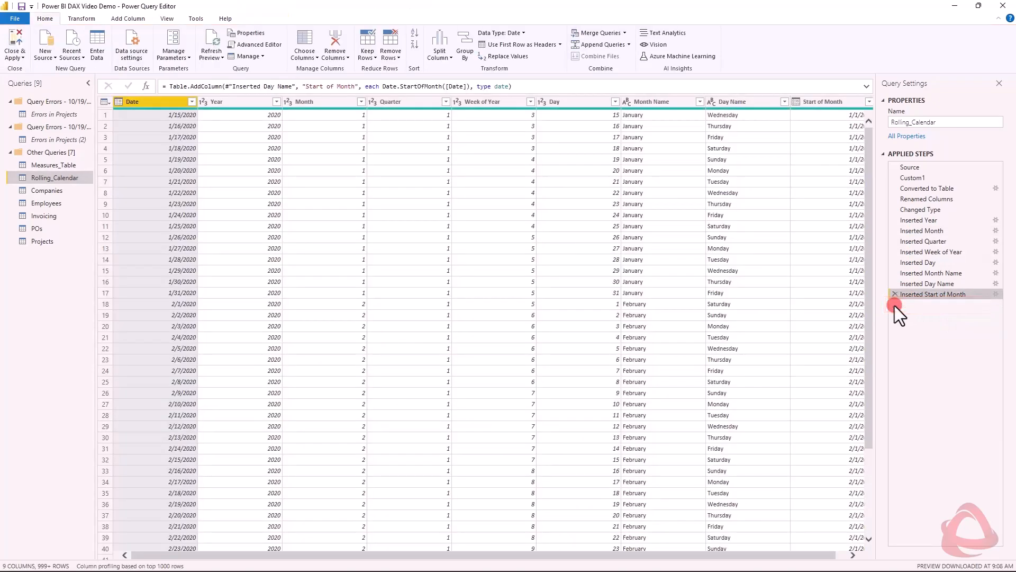
Calculate the latest date of the Date column in the Rolling_Calendar query.
{"action": "left_click", "coordinate": [82, 19]}
{"action": "left_click", "coordinate": [580, 55]}
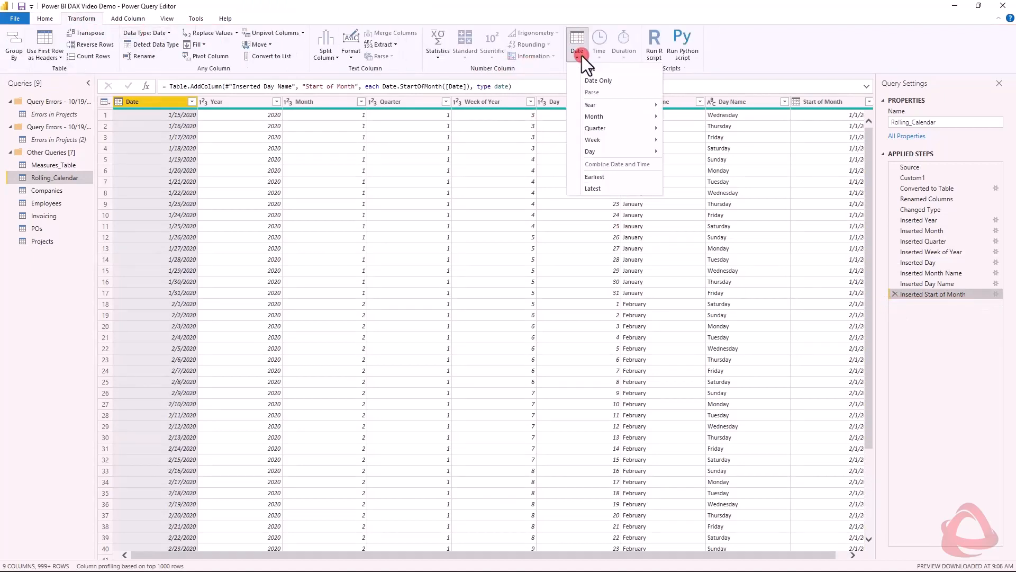
{"action": "left_click", "coordinate": [611, 189]}
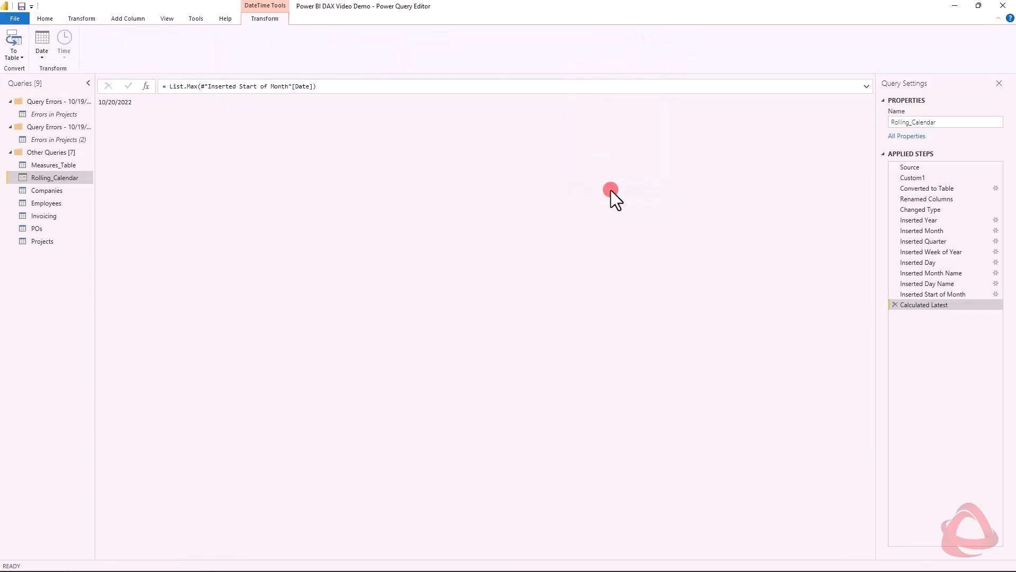
Remove the Calculated Latest step from the Rolling_Calendar query and show the date transform options for its Date column.
{"action": "left_click", "coordinate": [895, 305]}
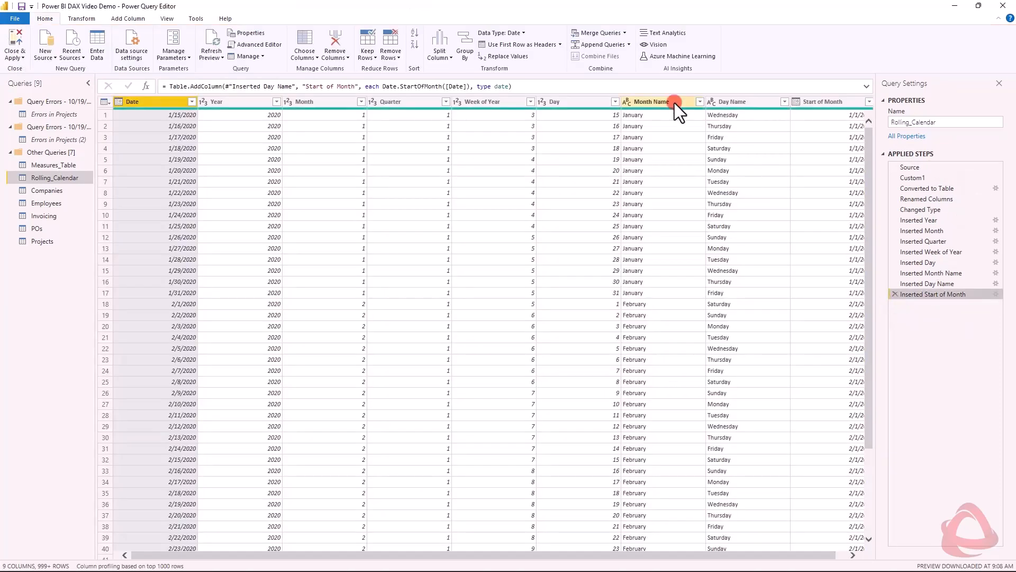
{"action": "left_click", "coordinate": [66, 18]}
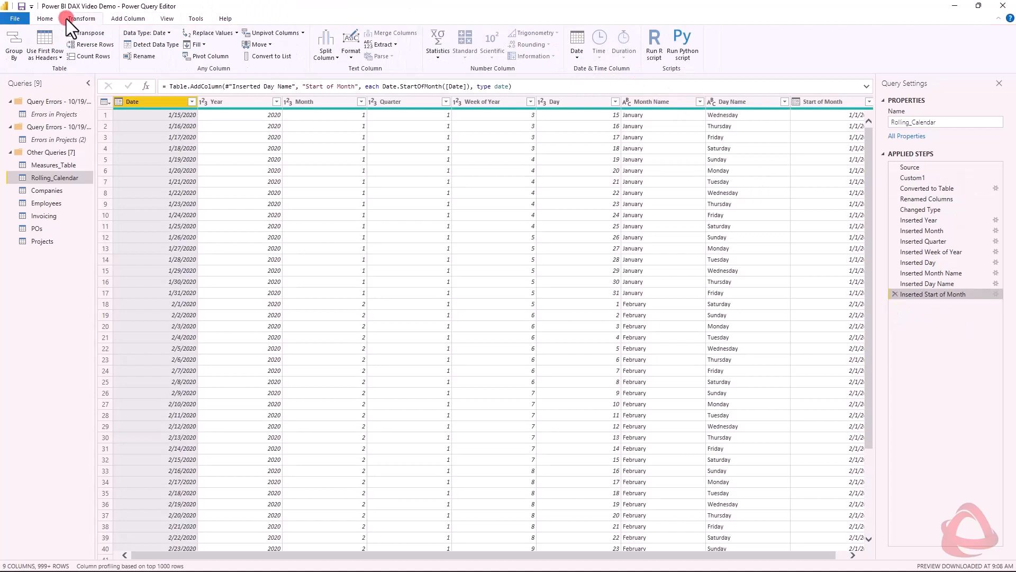
{"action": "left_click", "coordinate": [586, 57]}
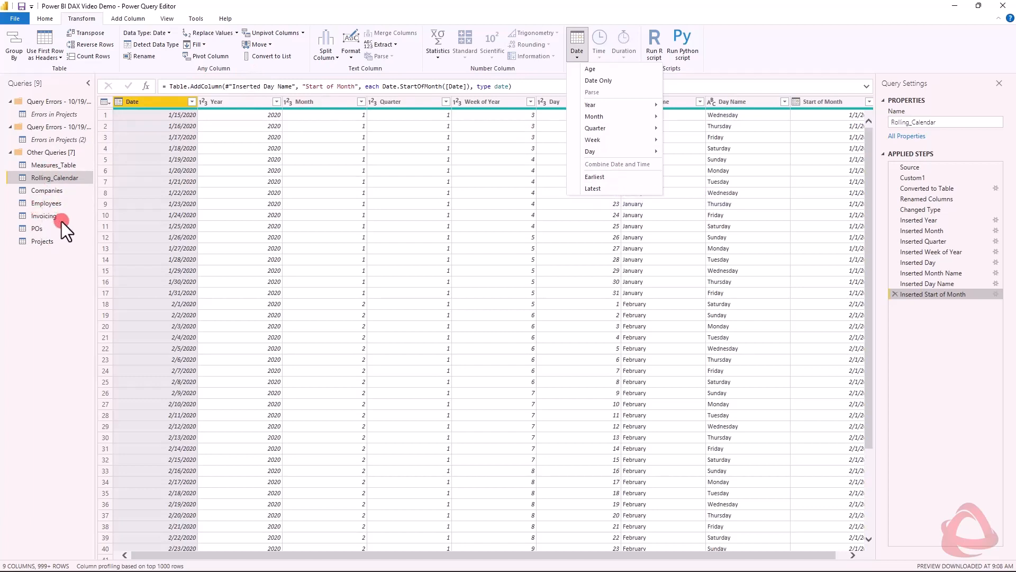
Calculate the earliest date of the Projects query's Start Date column, and remove the resulting applied step.
{"action": "left_click", "coordinate": [37, 241]}
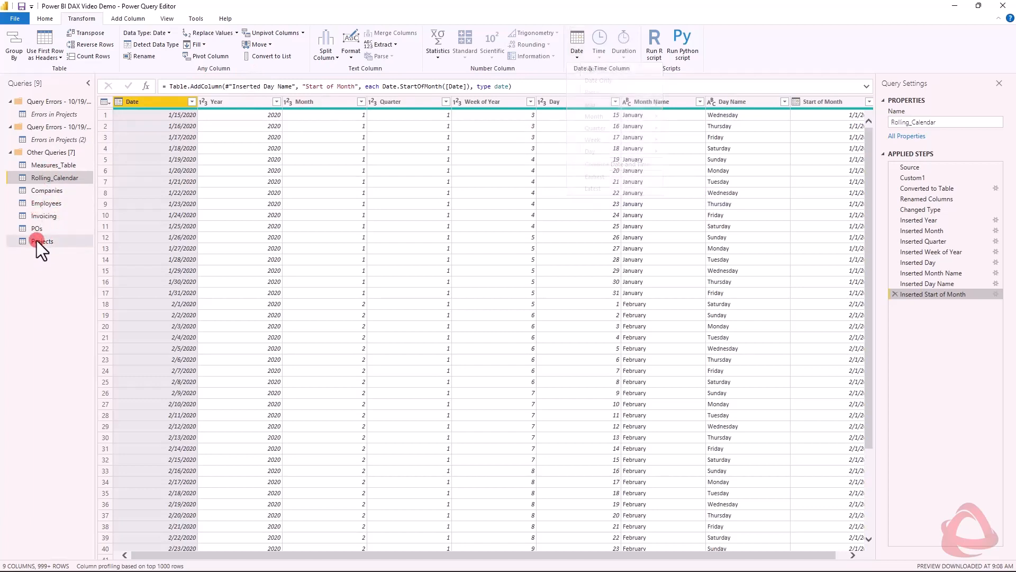
{"action": "left_click", "coordinate": [42, 242]}
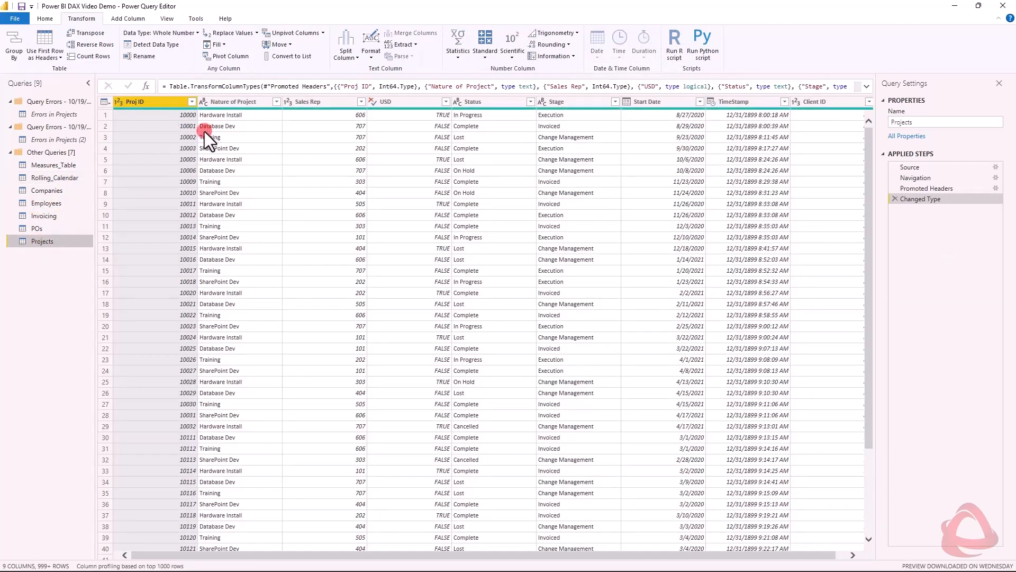
{"action": "left_click", "coordinate": [635, 103]}
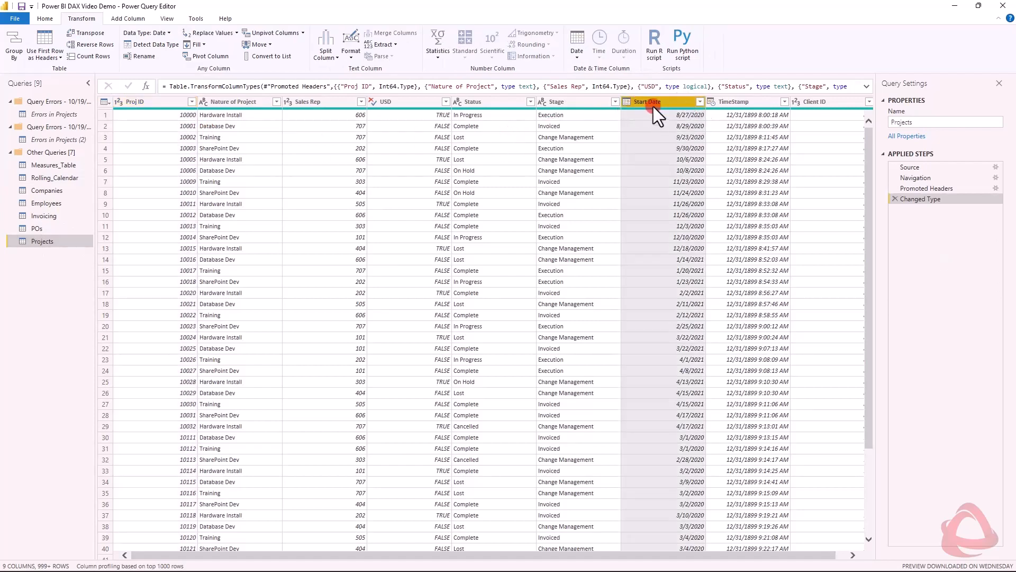
{"action": "left_click", "coordinate": [576, 58]}
{"action": "left_click", "coordinate": [604, 175]}
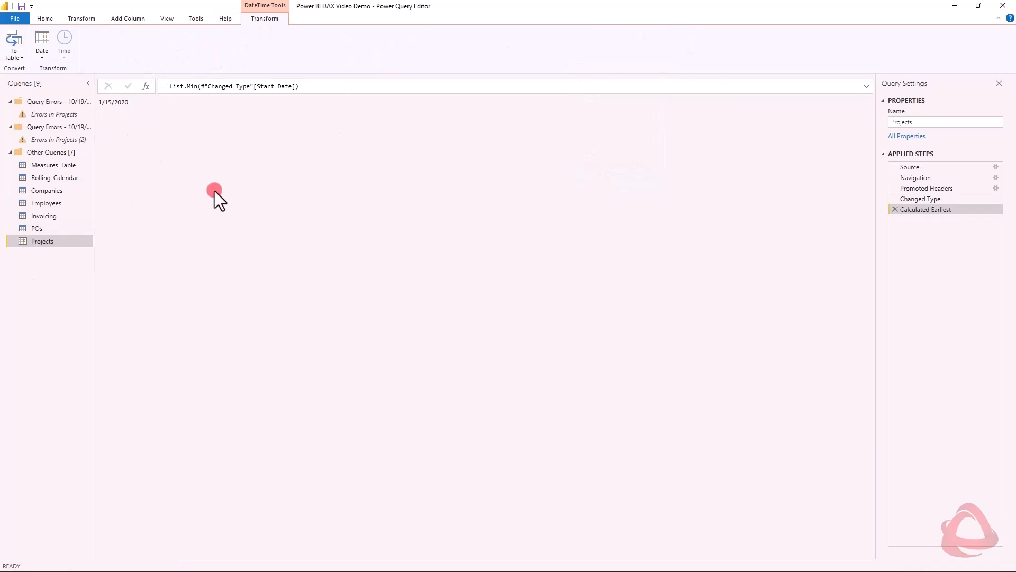
{"action": "left_click", "coordinate": [894, 209]}
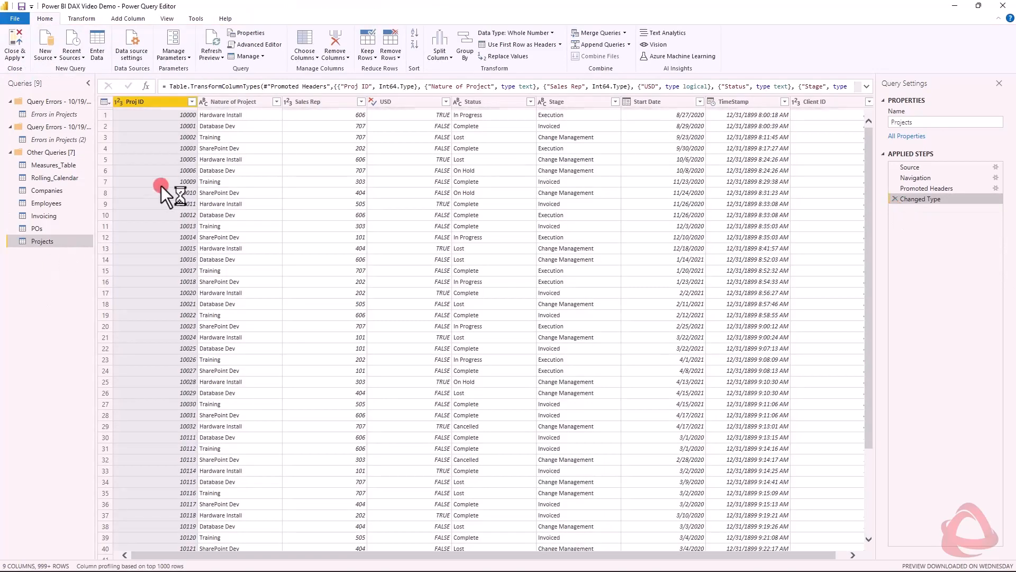
Add an Age column to the Rolling_Calendar query based on its Date column.
{"action": "left_click", "coordinate": [53, 178]}
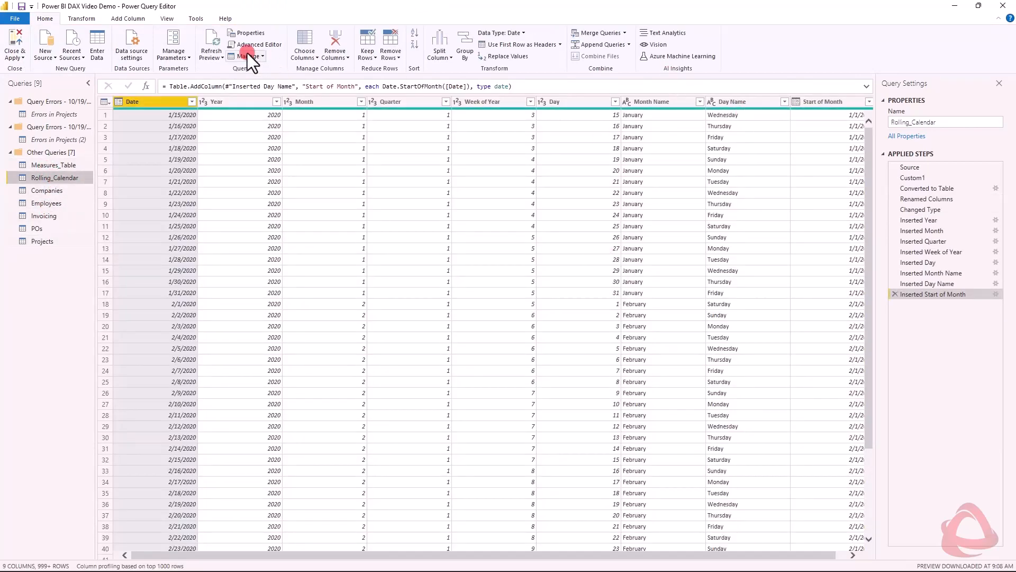
{"action": "left_click", "coordinate": [154, 101]}
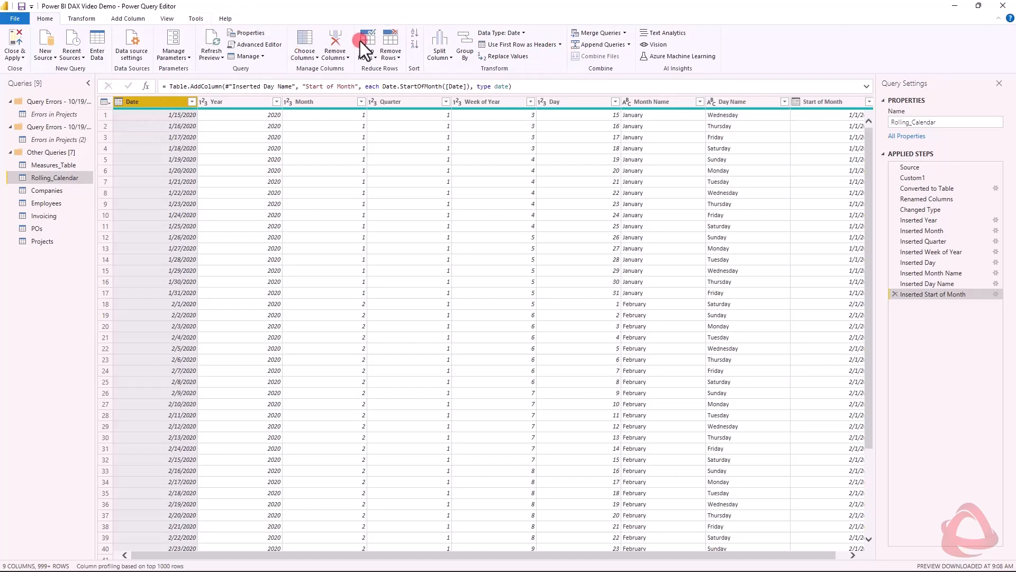
{"action": "left_click", "coordinate": [130, 18]}
{"action": "left_click", "coordinate": [418, 53]}
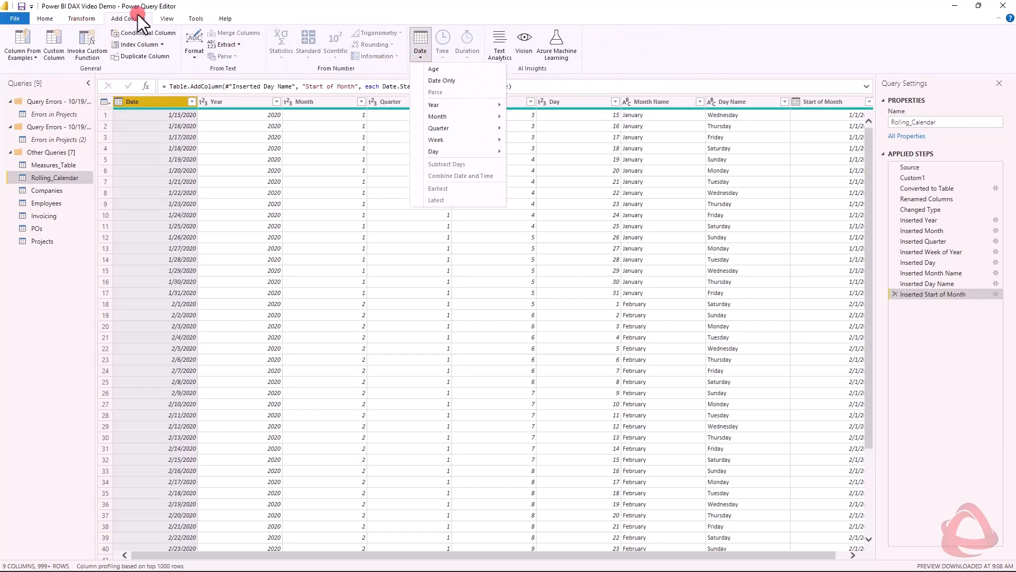
{"action": "left_click", "coordinate": [459, 71]}
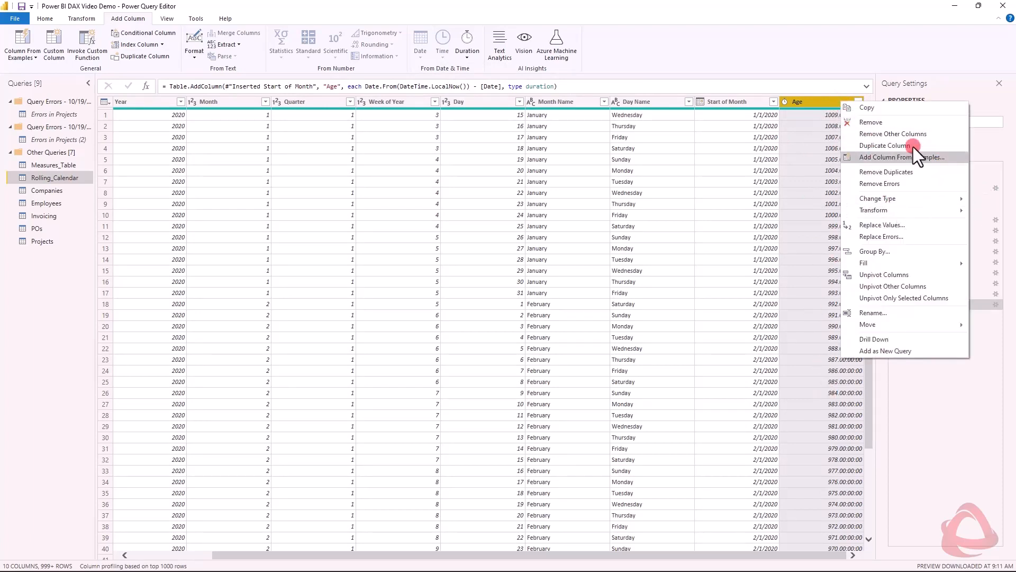
Change the data type of the Rolling_Calendar query's Age column to Whole Number.
{"action": "left_click", "coordinate": [801, 102]}
{"action": "right_click", "coordinate": [786, 102]}
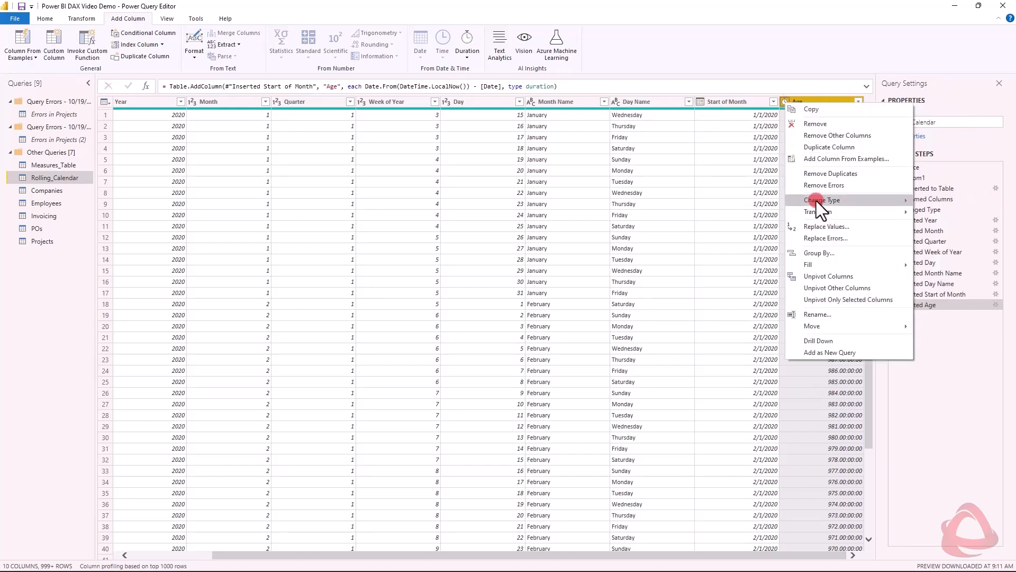
{"action": "mouse_move", "coordinate": [875, 200]}
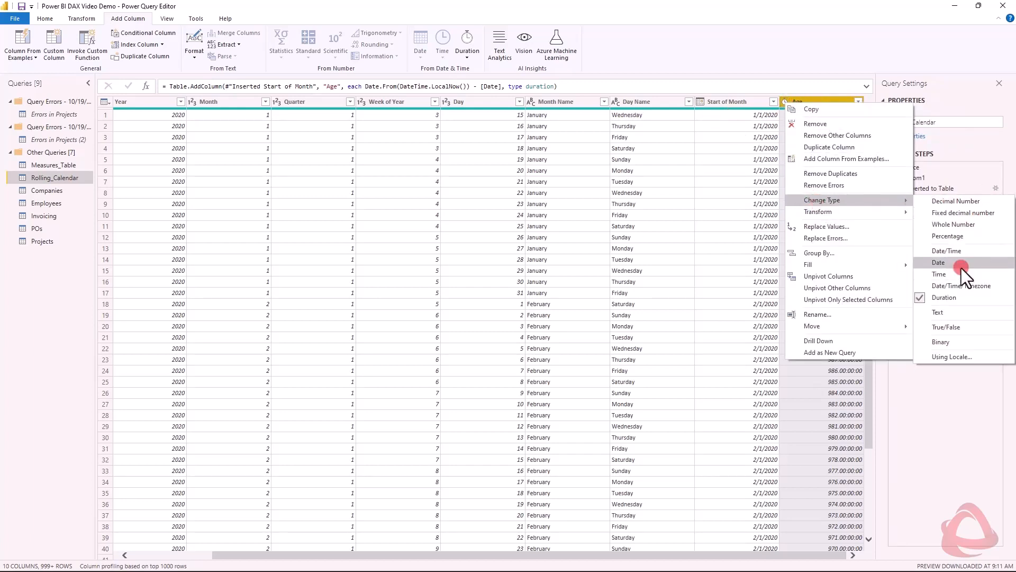
{"action": "left_click", "coordinate": [960, 225]}
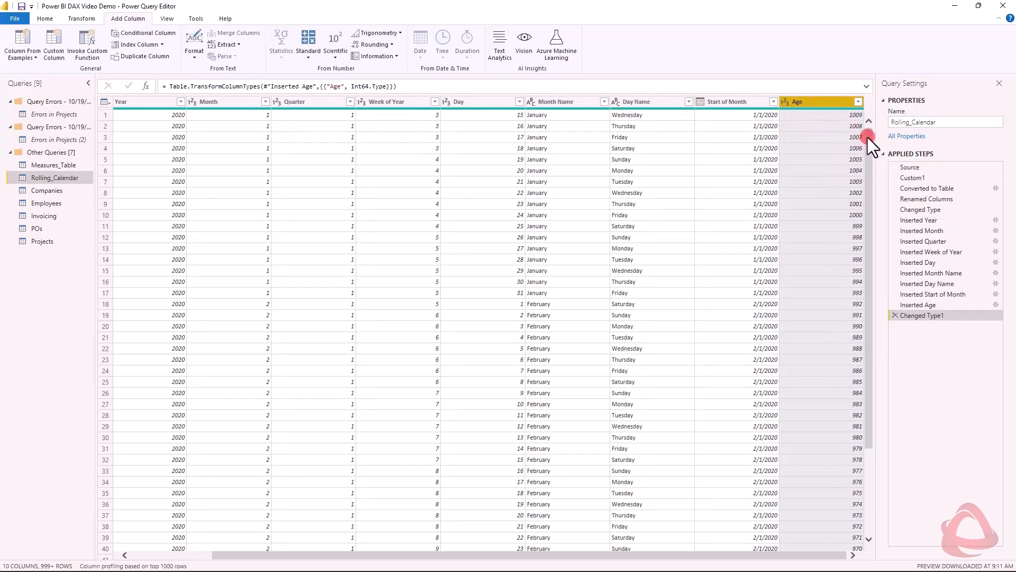
{"action": "mouse_move", "coordinate": [868, 138]}
{"action": "left_mouse_down"}
{"action": "mouse_move", "coordinate": [881, 196]}
{"action": "mouse_move", "coordinate": [863, 353]}
{"action": "mouse_move", "coordinate": [863, 131]}
{"action": "left_mouse_up"}
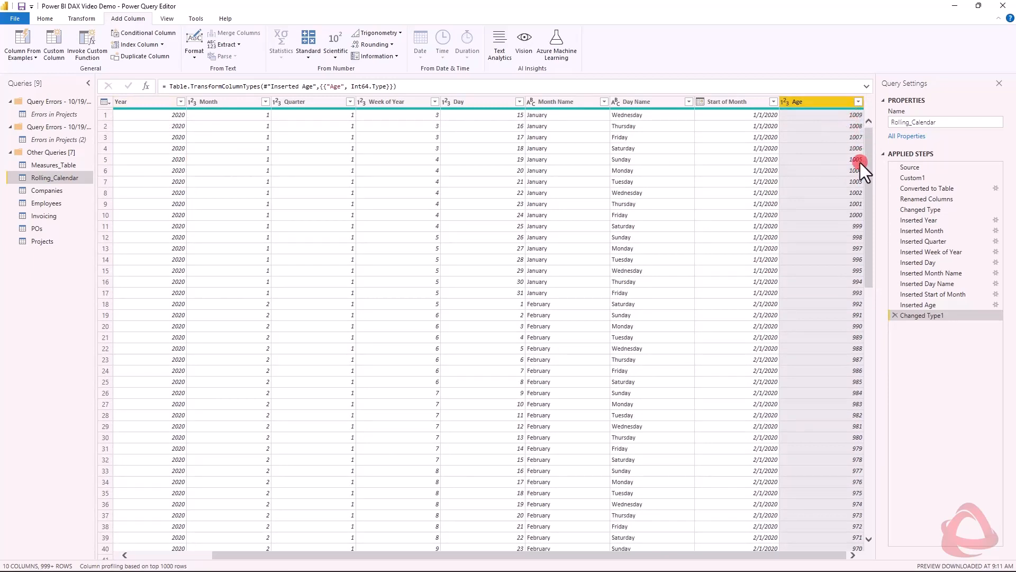
{"action": "left_click_drag", "start_coordinate": [866, 153], "coordinate": [855, 110]}
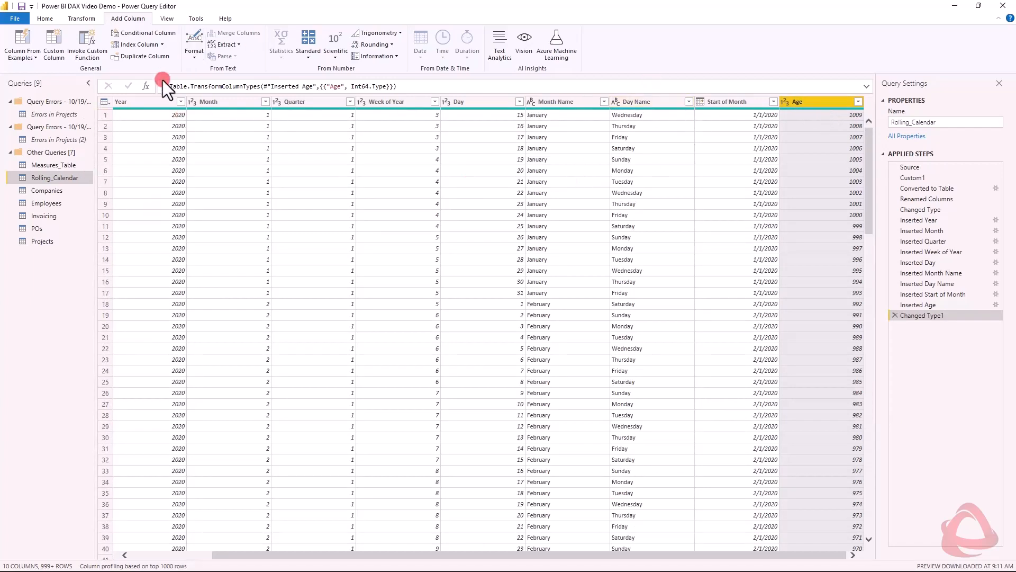
Apply the query changes and close Power Query Editor to return to Power BI Desktop.
{"action": "left_click", "coordinate": [56, 18]}
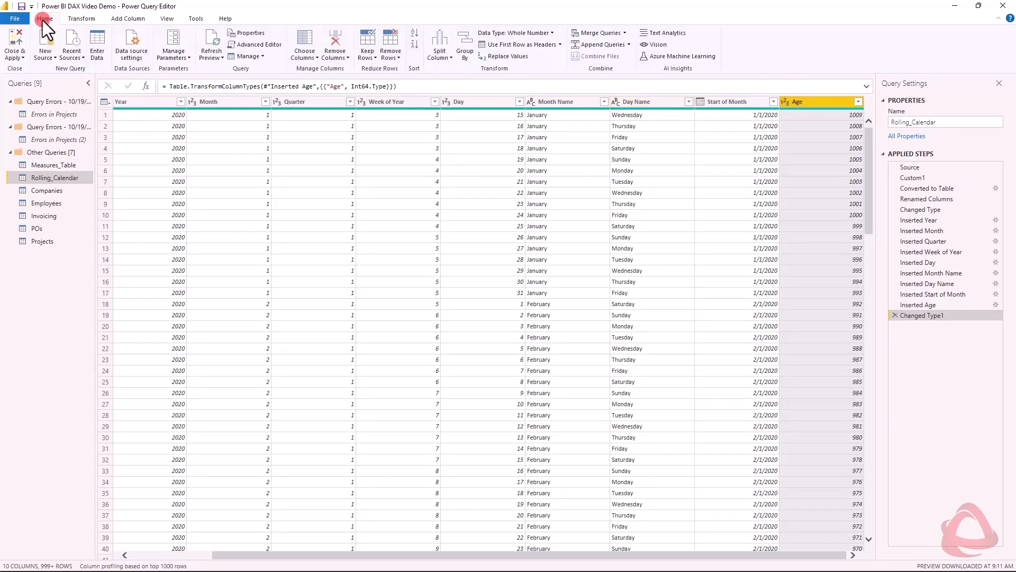
{"action": "left_click", "coordinate": [17, 56]}
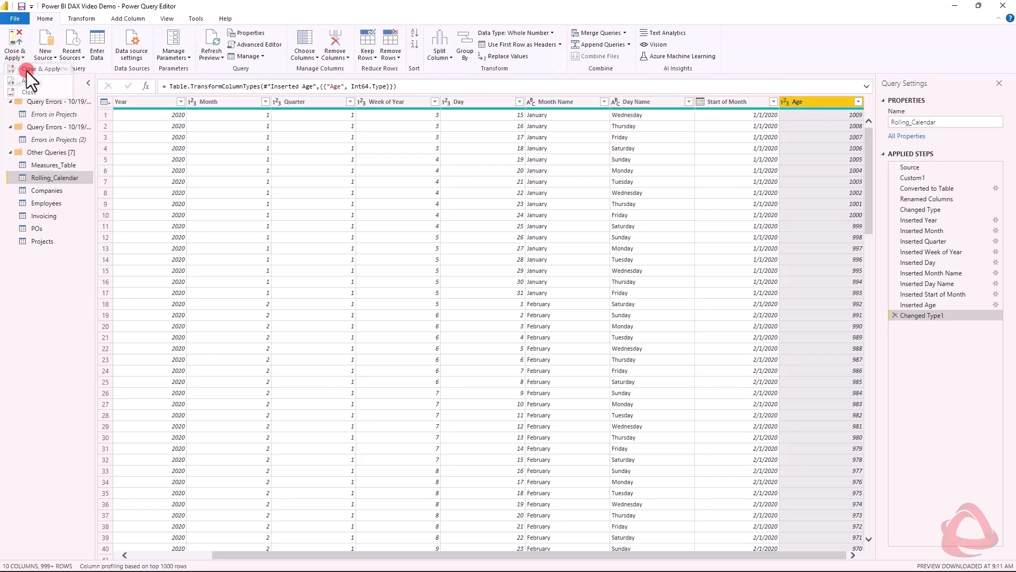
{"action": "left_click", "coordinate": [29, 69]}
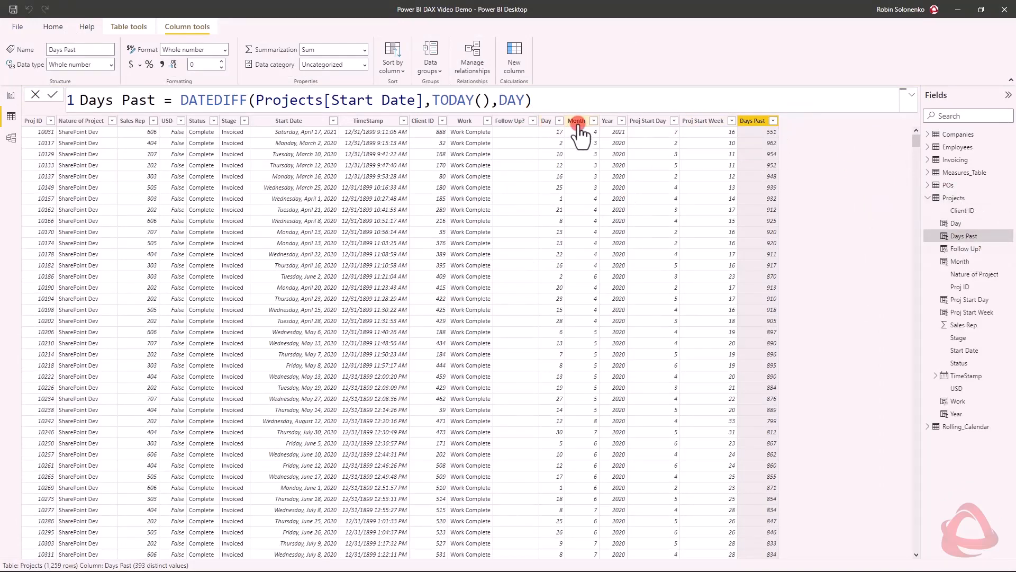
Review the Projects table's Day, Month, Year, Proj Start Day, Proj Start Week and Days Past column formulas, and collapse its field list.
{"action": "left_click", "coordinate": [545, 121]}
{"action": "left_click", "coordinate": [578, 120]}
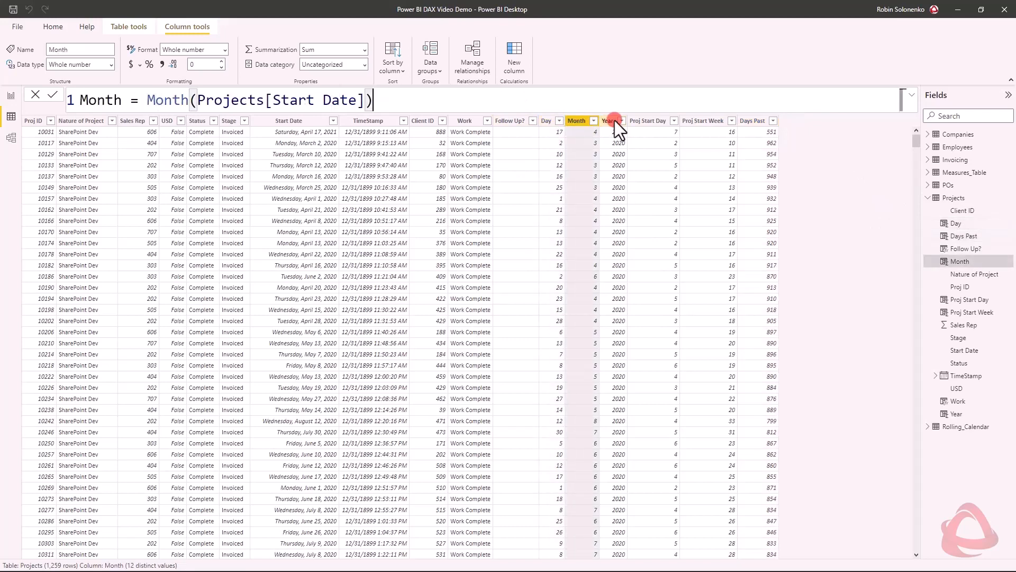
{"action": "left_click", "coordinate": [609, 121]}
{"action": "left_click", "coordinate": [646, 121]}
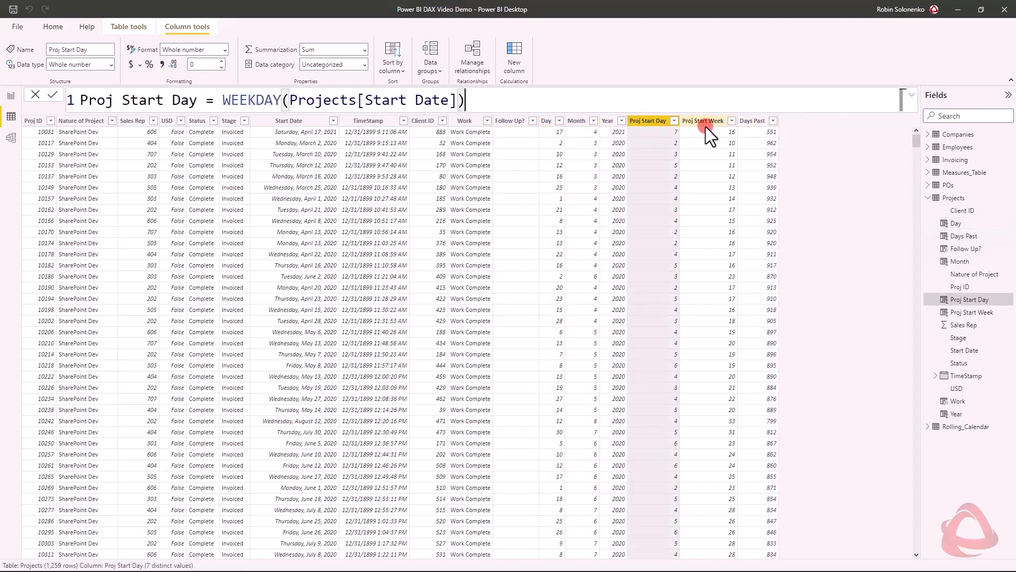
{"action": "left_click", "coordinate": [706, 123]}
{"action": "left_click", "coordinate": [752, 123]}
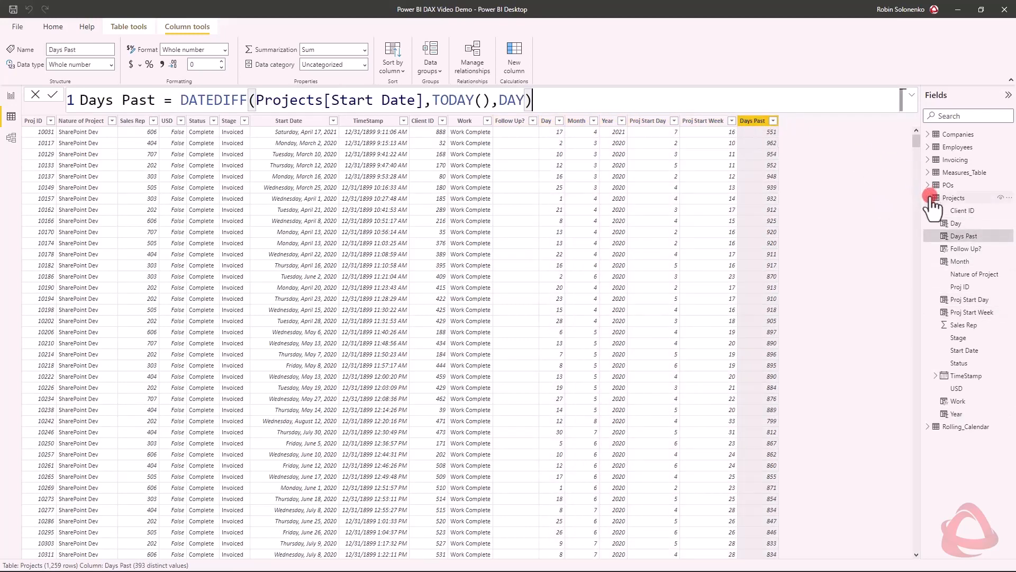
{"action": "left_click", "coordinate": [930, 198]}
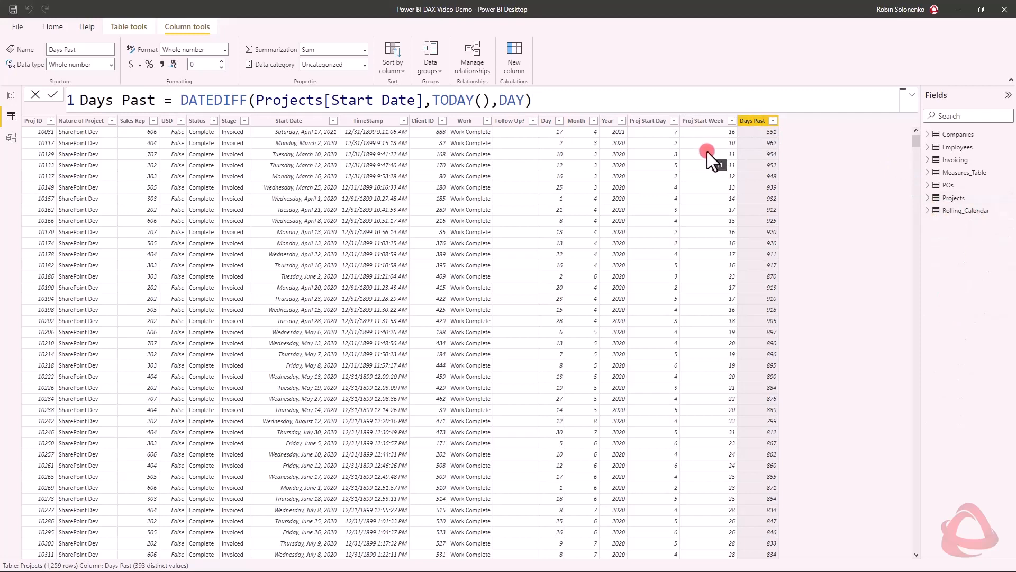